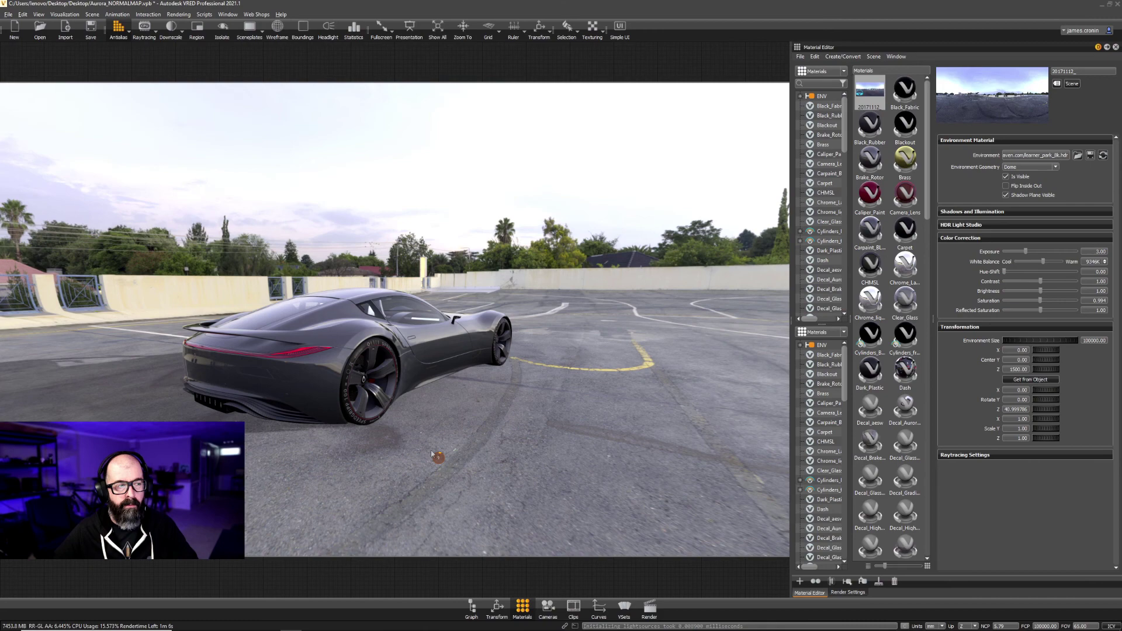
Orbit around the car, then nudge the interior camera to look across the dashboard and front seats
drag(434, 452, 449, 434)
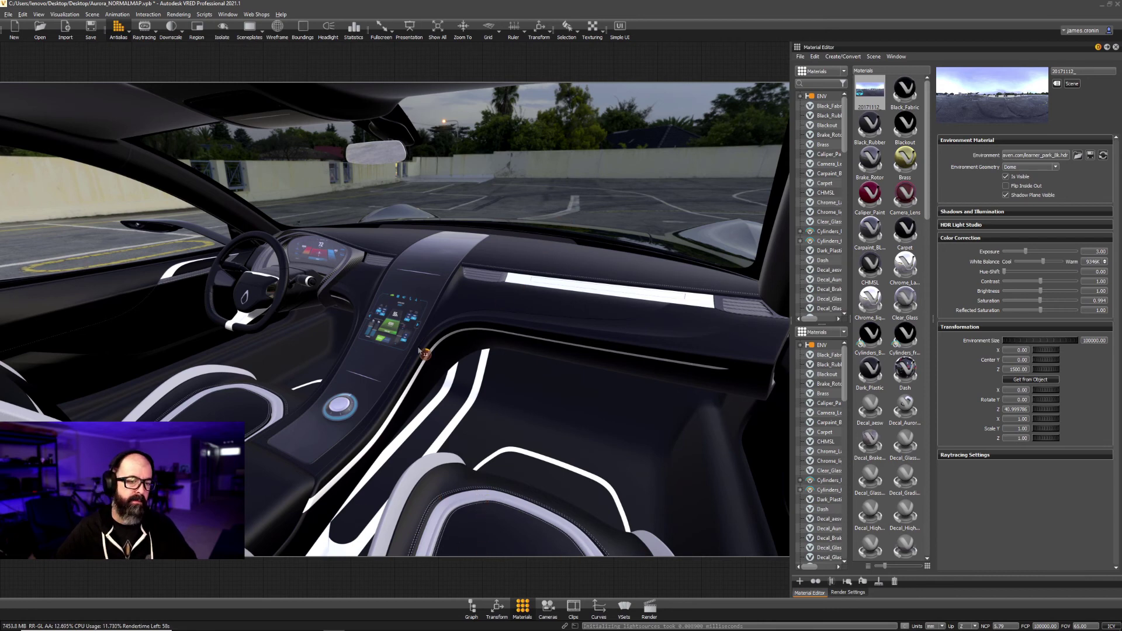
drag(425, 353, 422, 335)
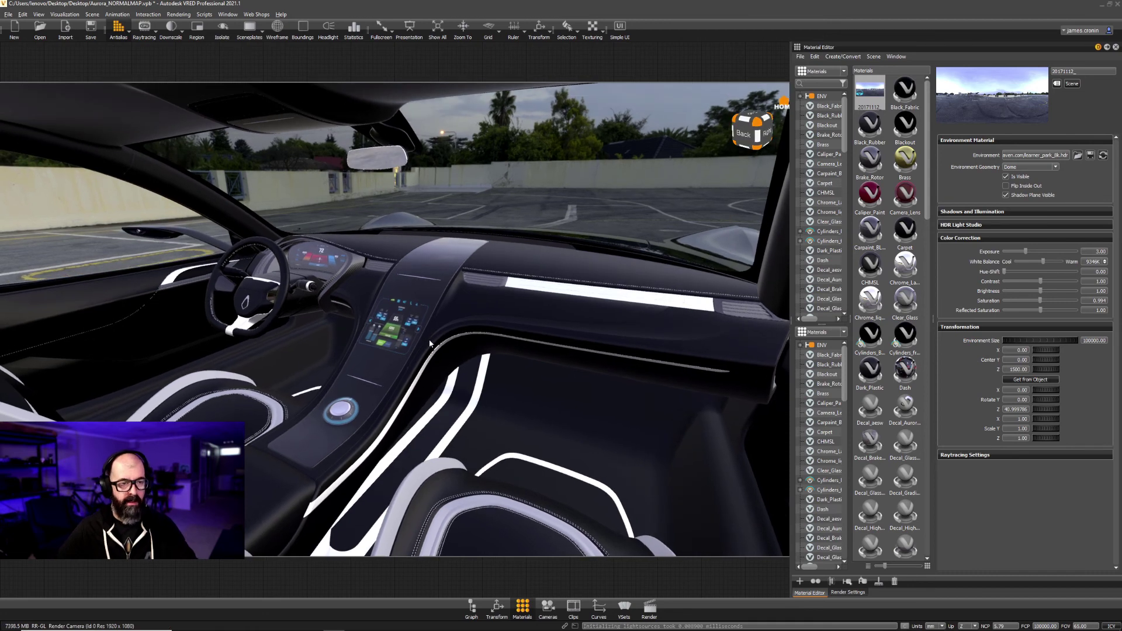
click(431, 345)
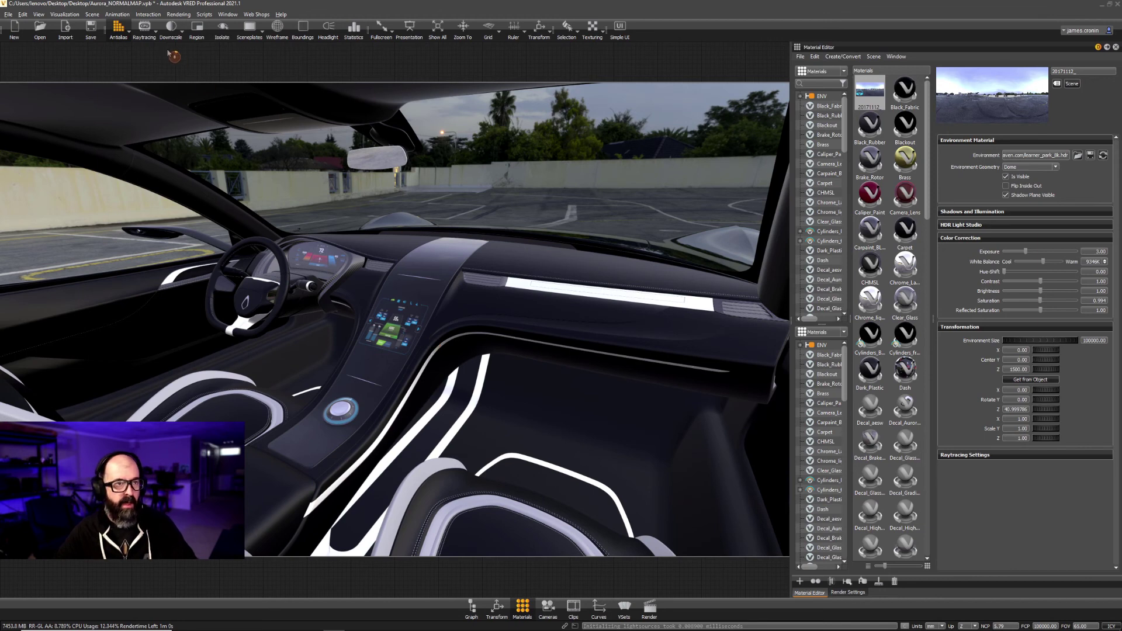
Switch the viewport from the realtime preview to GPU Raytracing
click(146, 30)
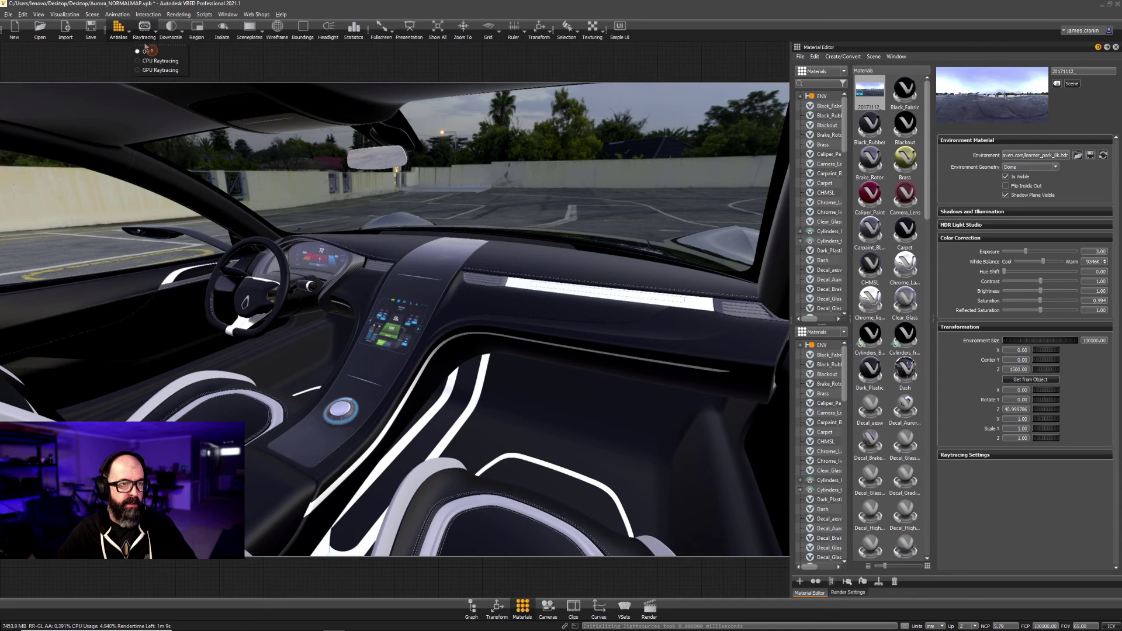
click(152, 71)
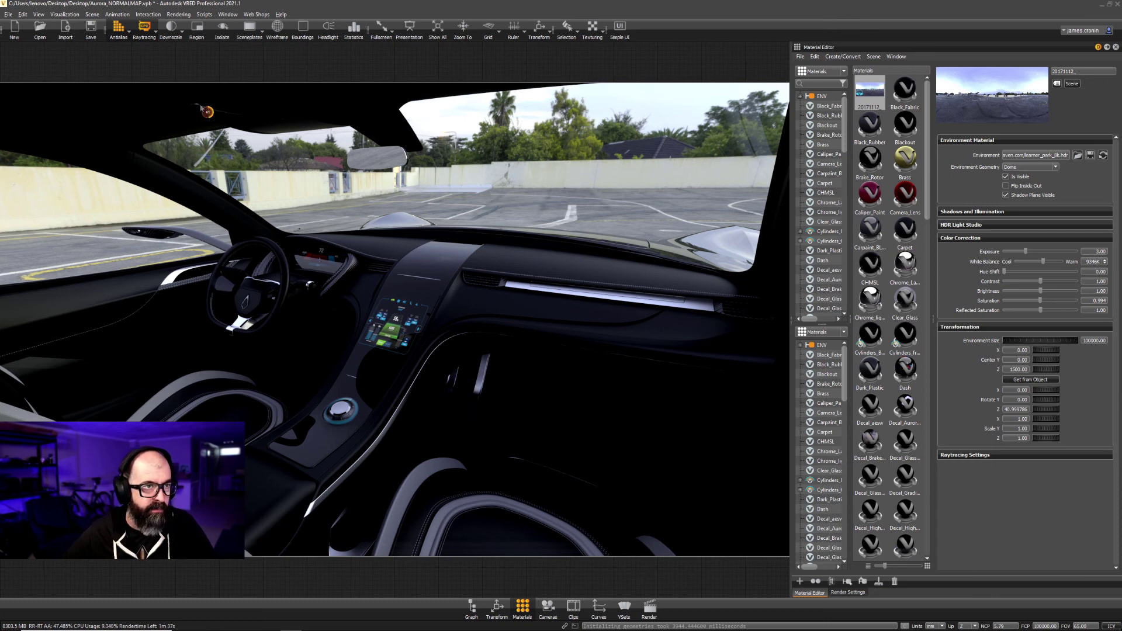
Show the Normal pass via Visualization > Renderpasses Rendering > Auxiliary Channels
click(76, 14)
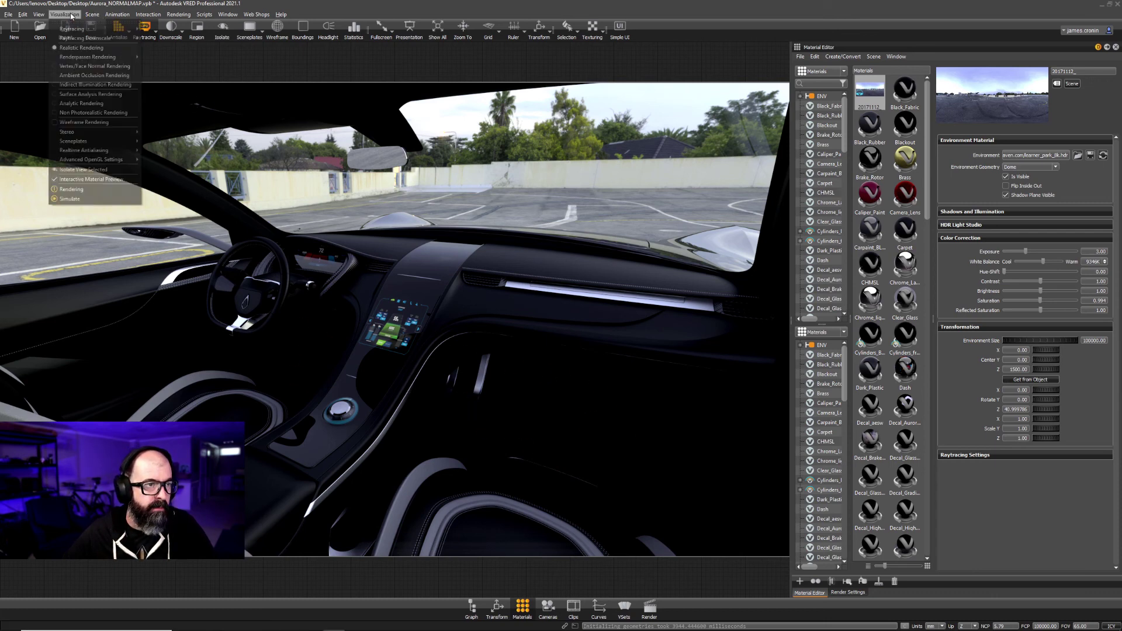
mouse_move(79, 31)
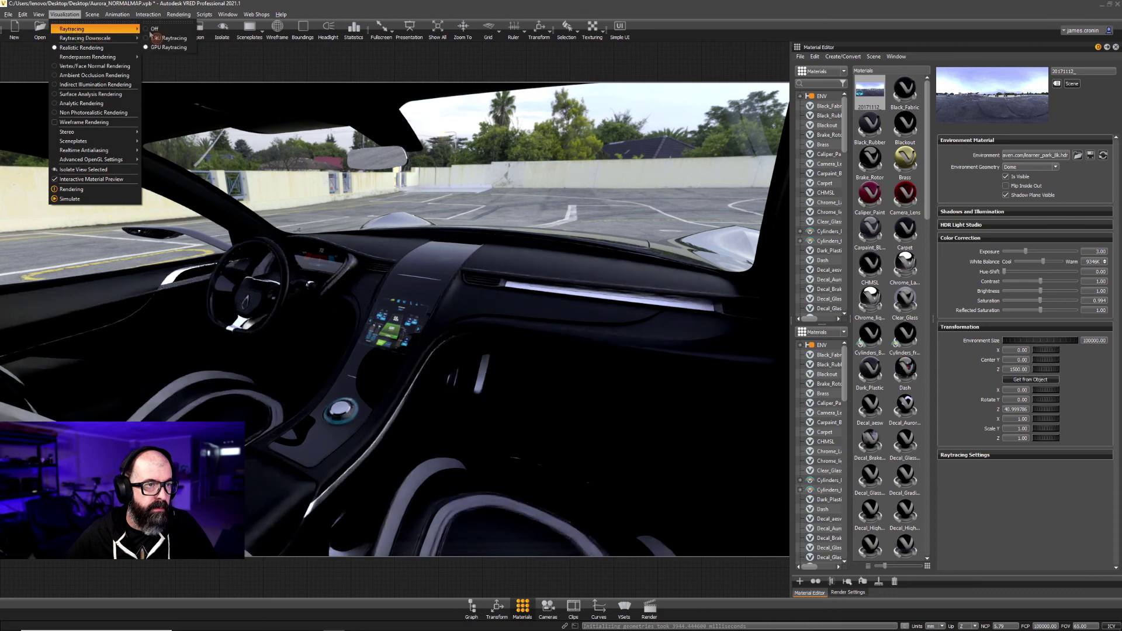
mouse_move(101, 62)
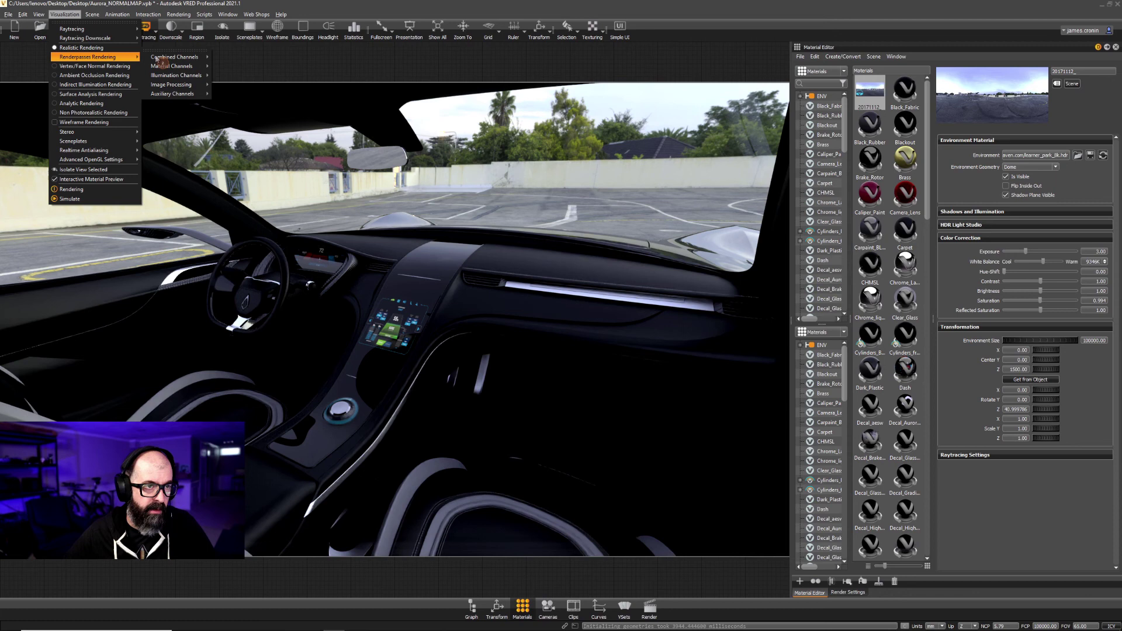
mouse_move(194, 96)
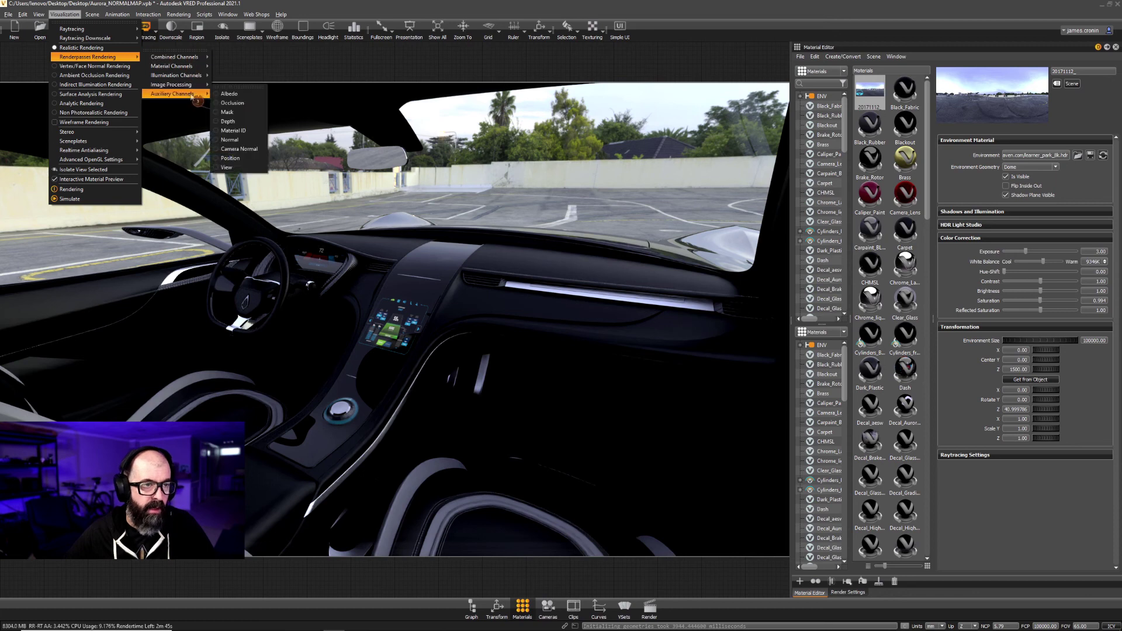
click(236, 139)
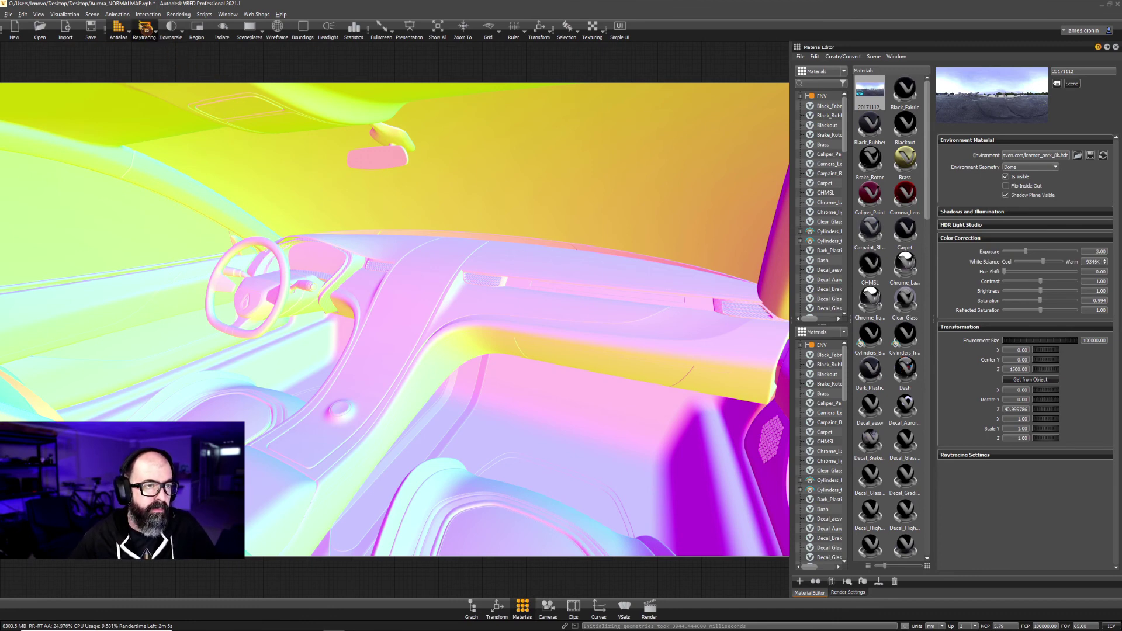
Restore Realistic Rendering and show File Output settings (INT_NORMAL_1.exr, HD 1080, 1920 x 1080)
click(77, 16)
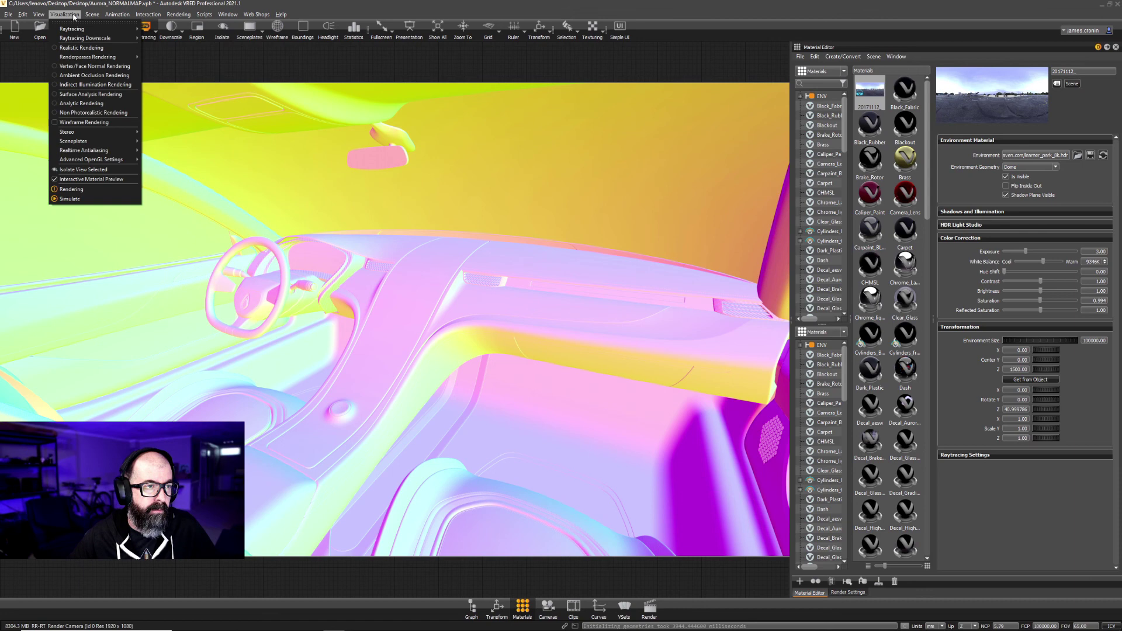
click(76, 48)
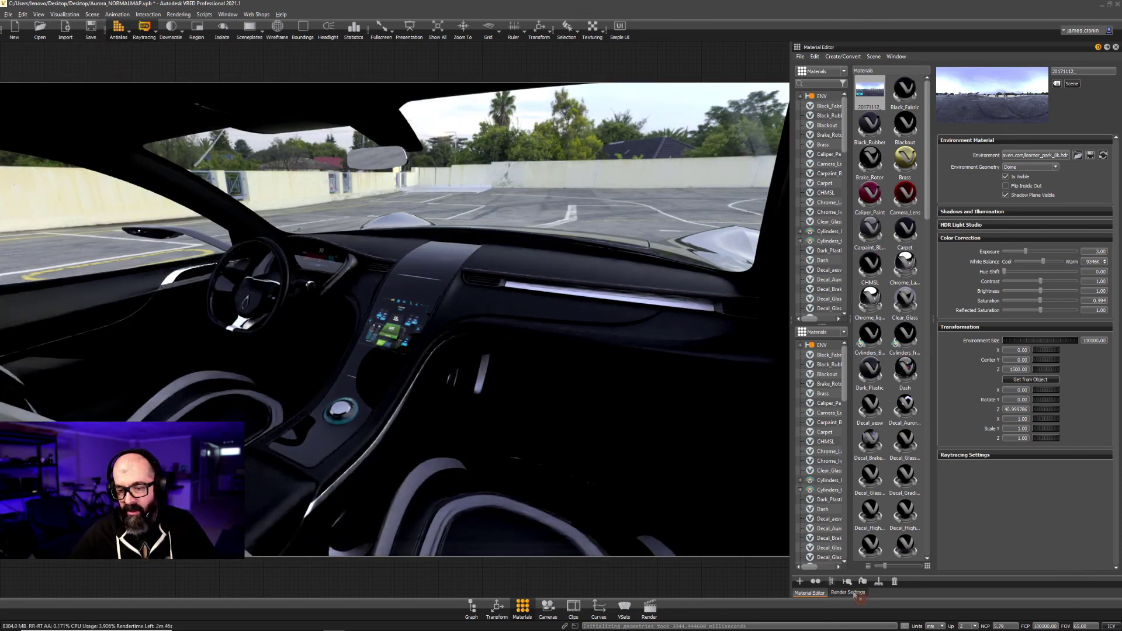
click(855, 592)
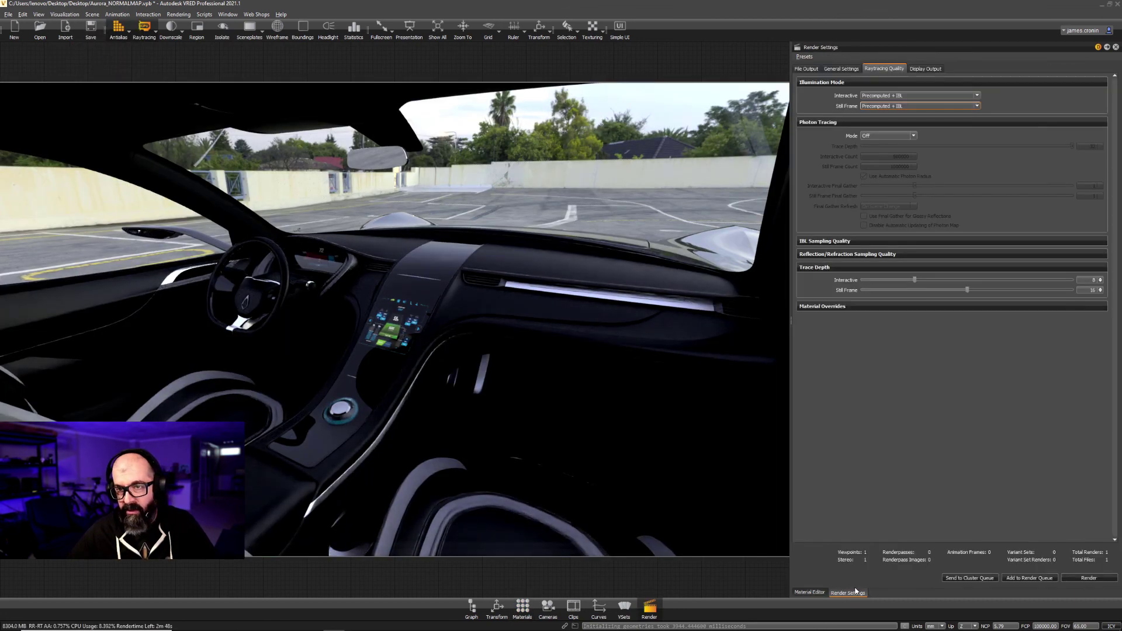
click(840, 69)
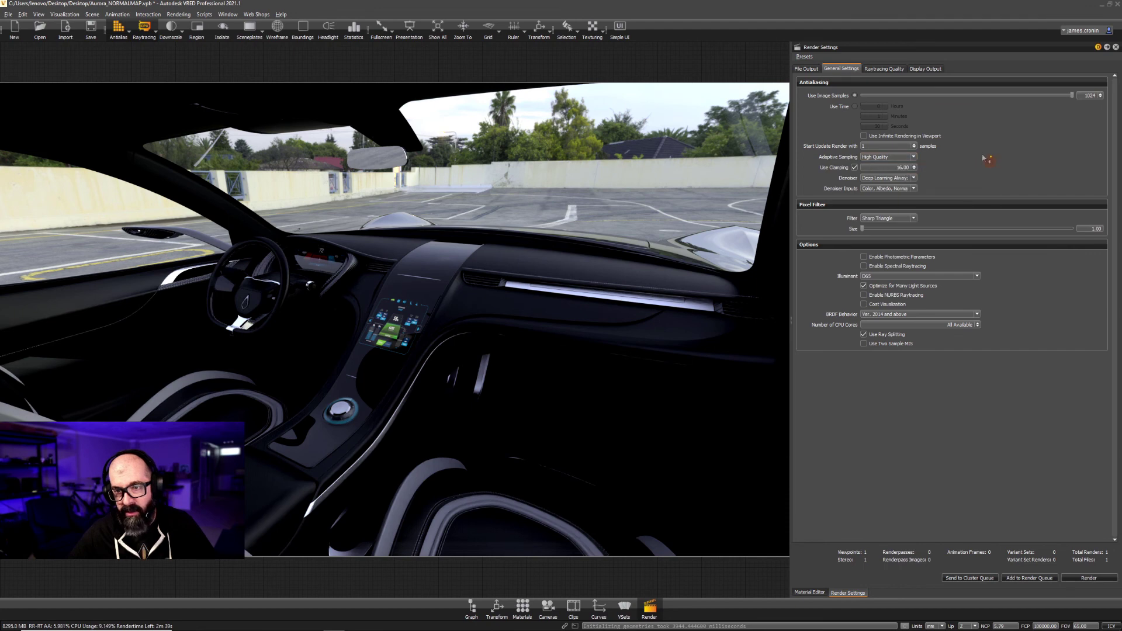
click(806, 69)
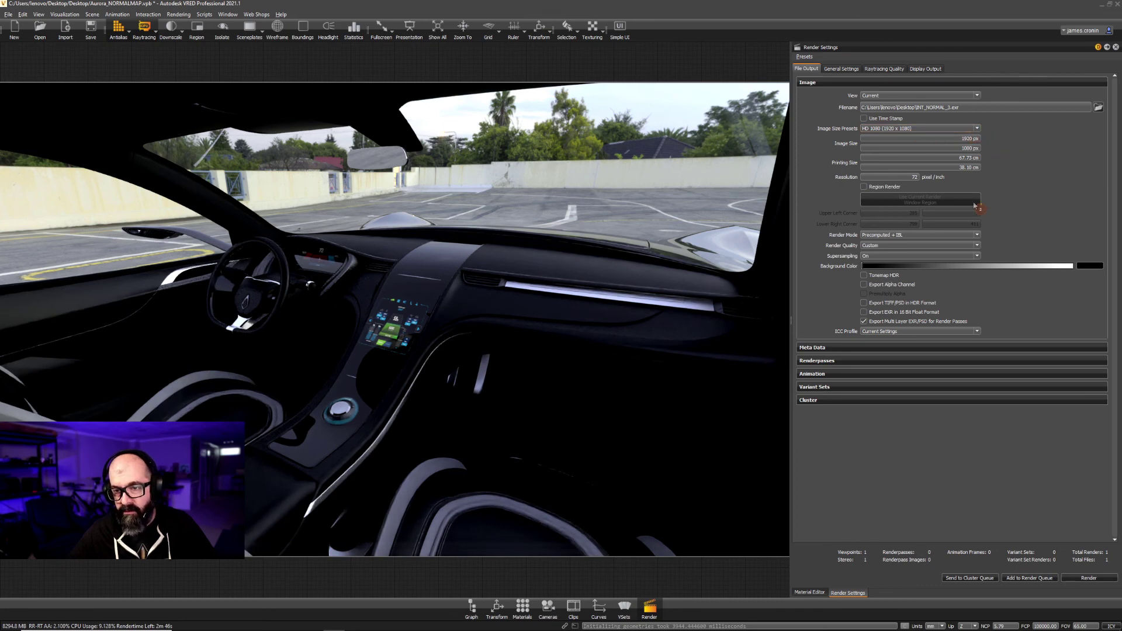
Enable Export Renderpasses with the Normal auxiliary channel and Export Multi Layer EXR/PSD
click(828, 374)
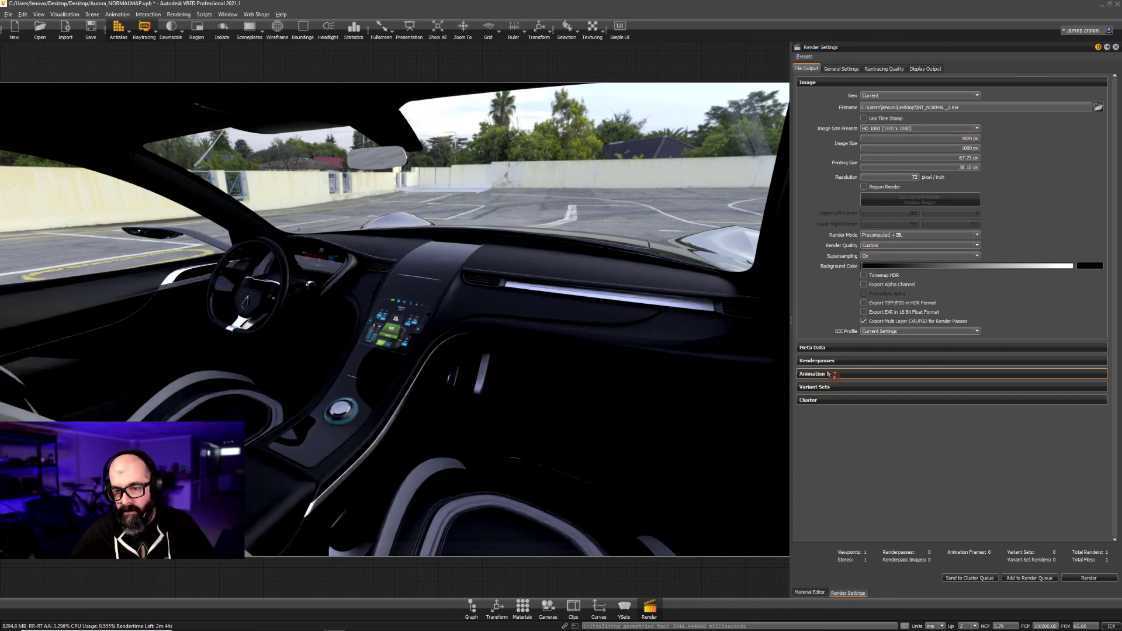
click(864, 321)
click(822, 362)
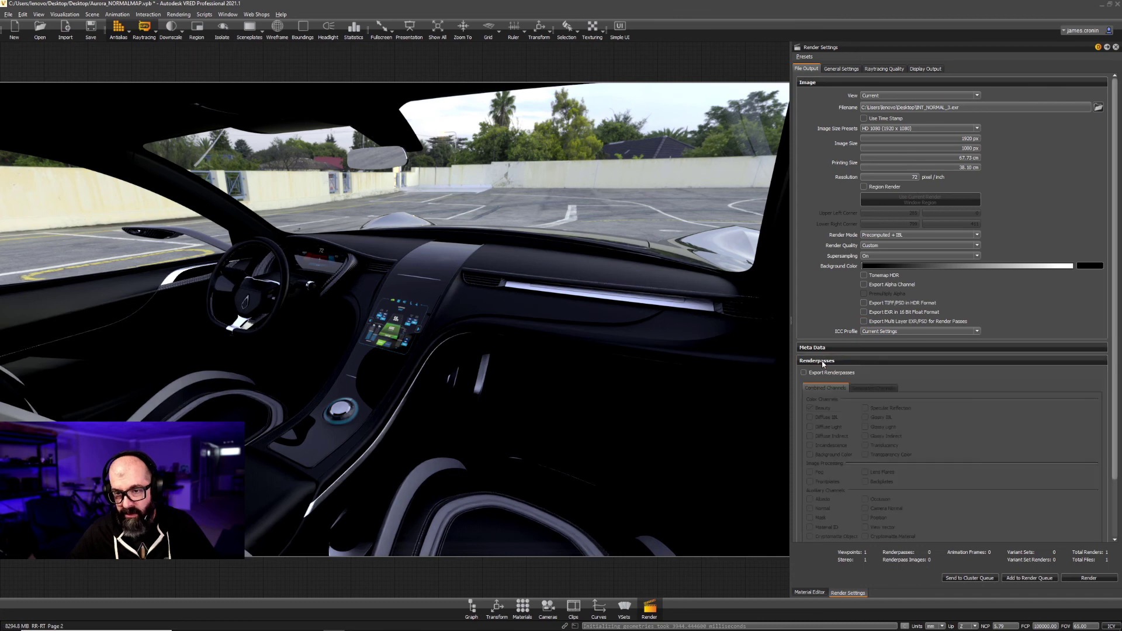
scroll(885, 363, down, 2)
click(803, 306)
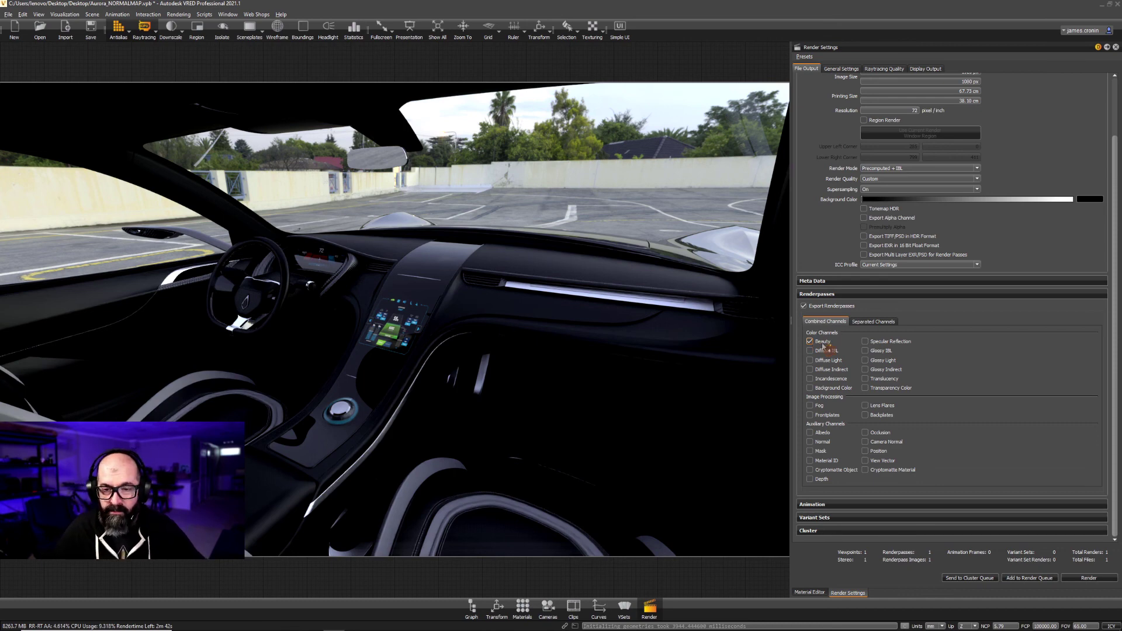
click(809, 441)
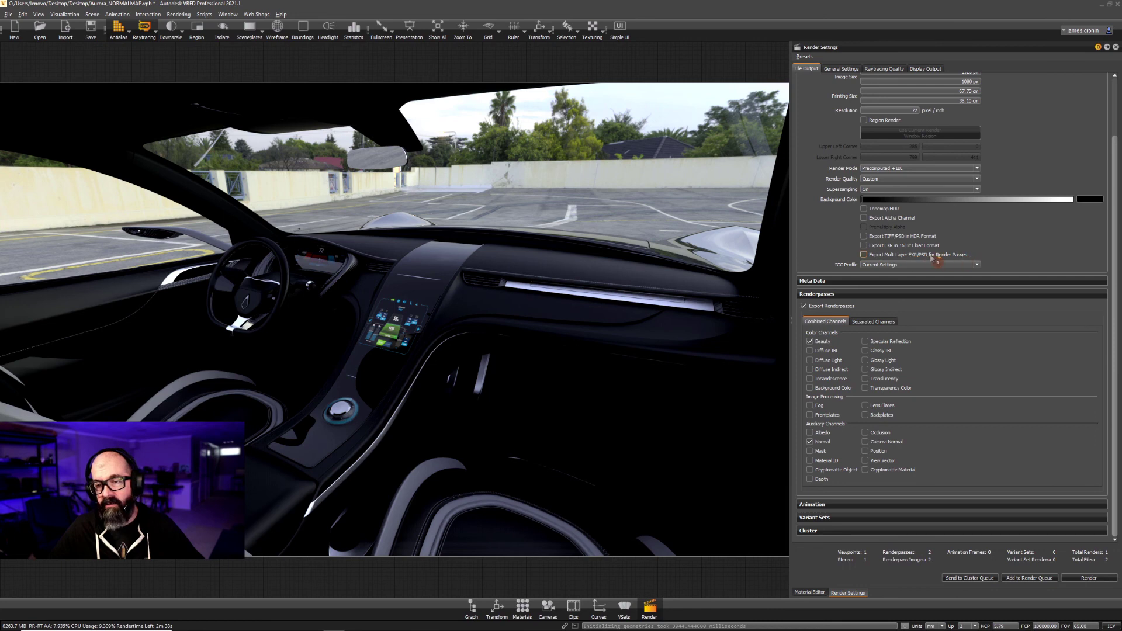
click(863, 255)
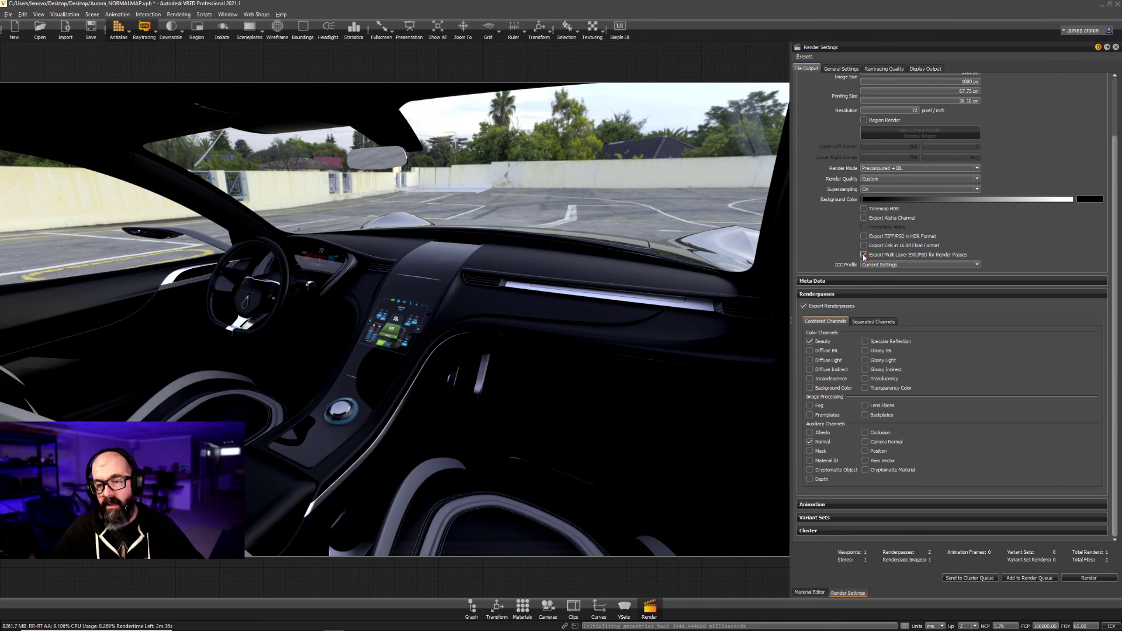
Render the interior and save the Beauty and Normal output from the Save Rendering(s) dialog
click(1086, 578)
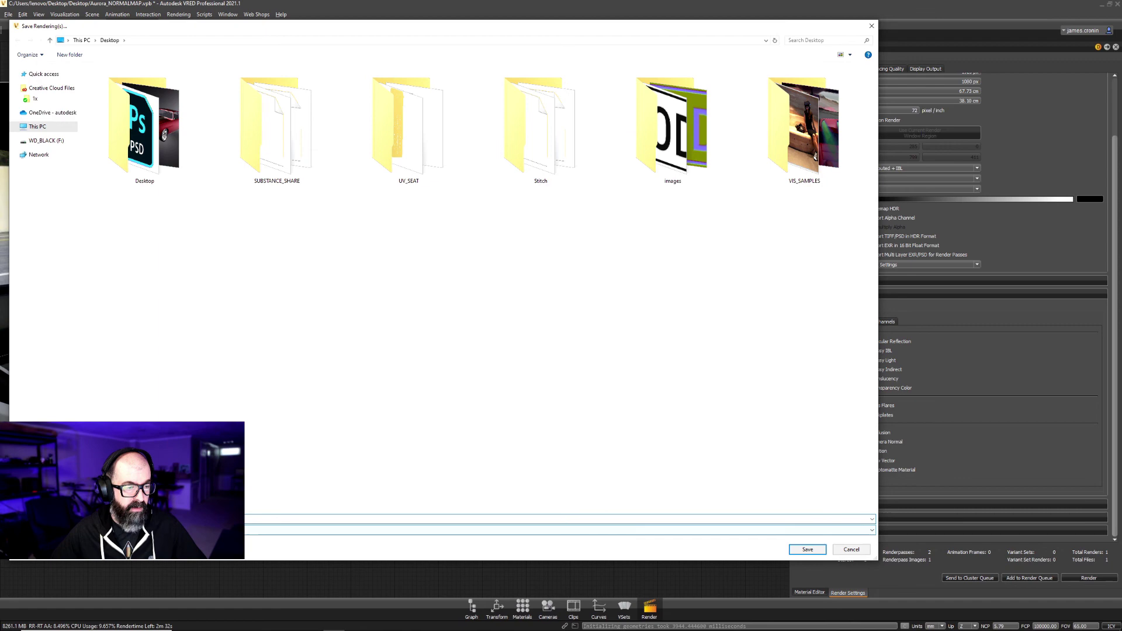
click(240, 529)
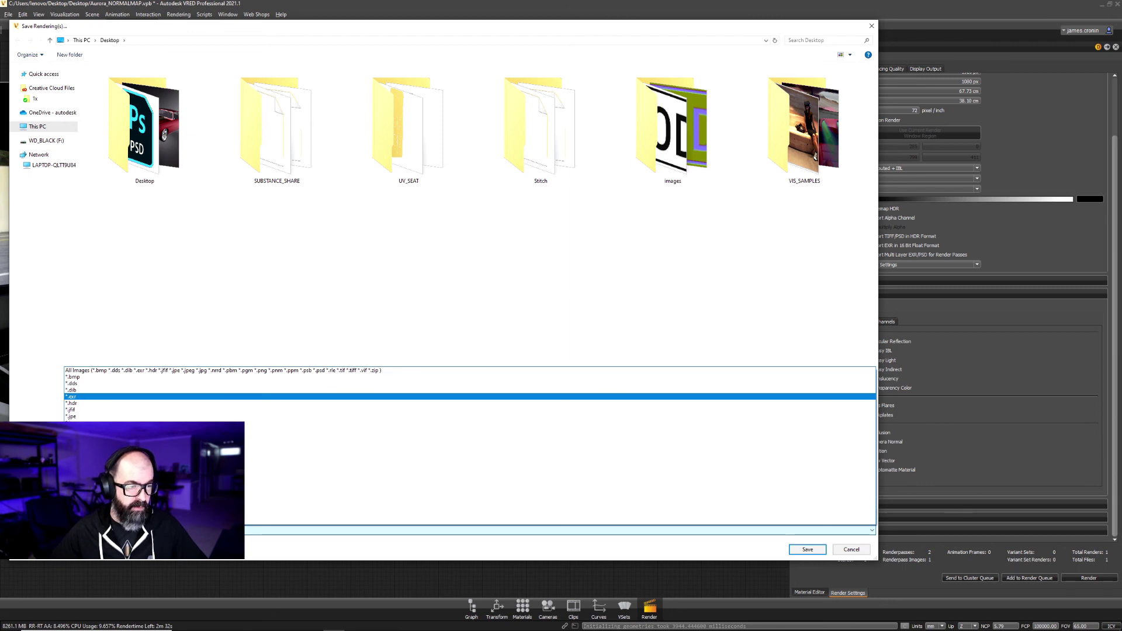
key(Return)
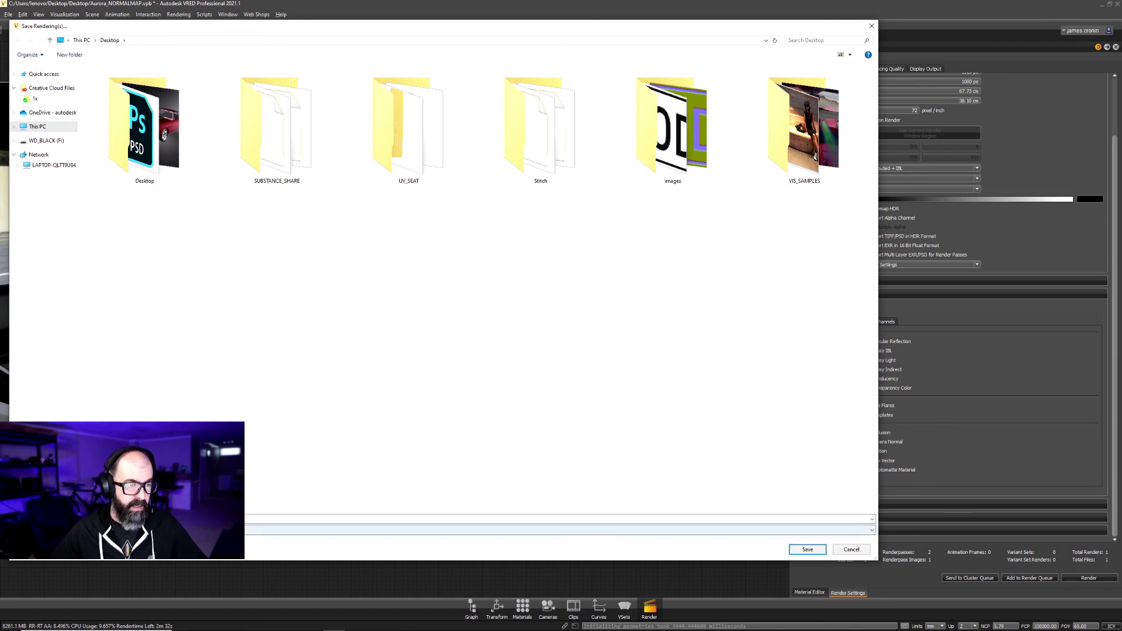
click(813, 552)
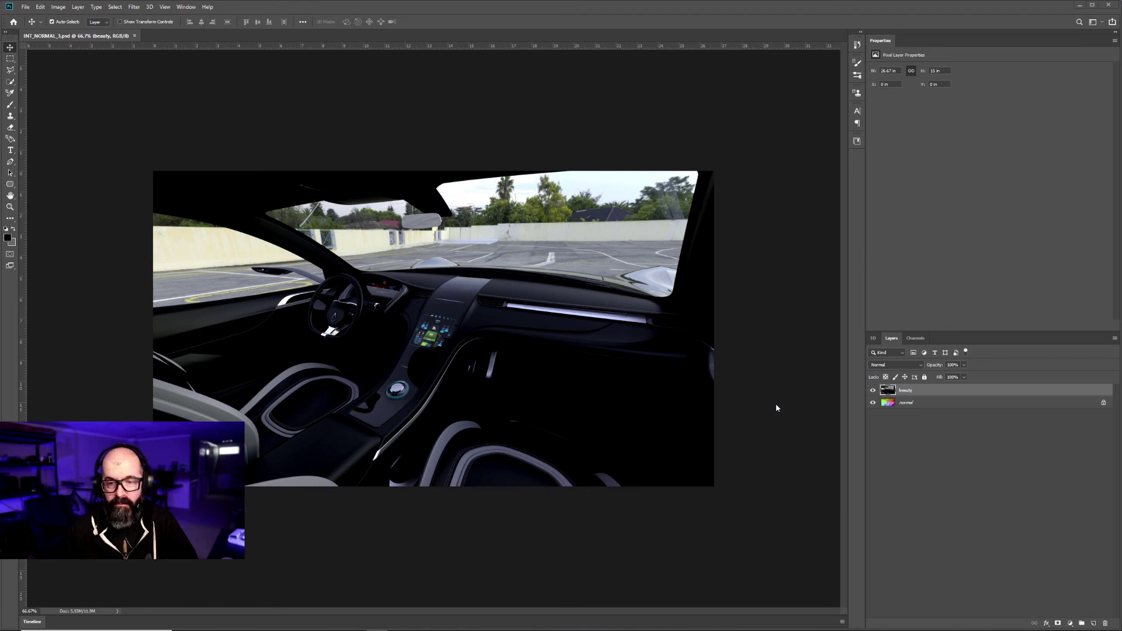
Convert the locked normal layer into Layer 0 and move it above beauty
click(909, 403)
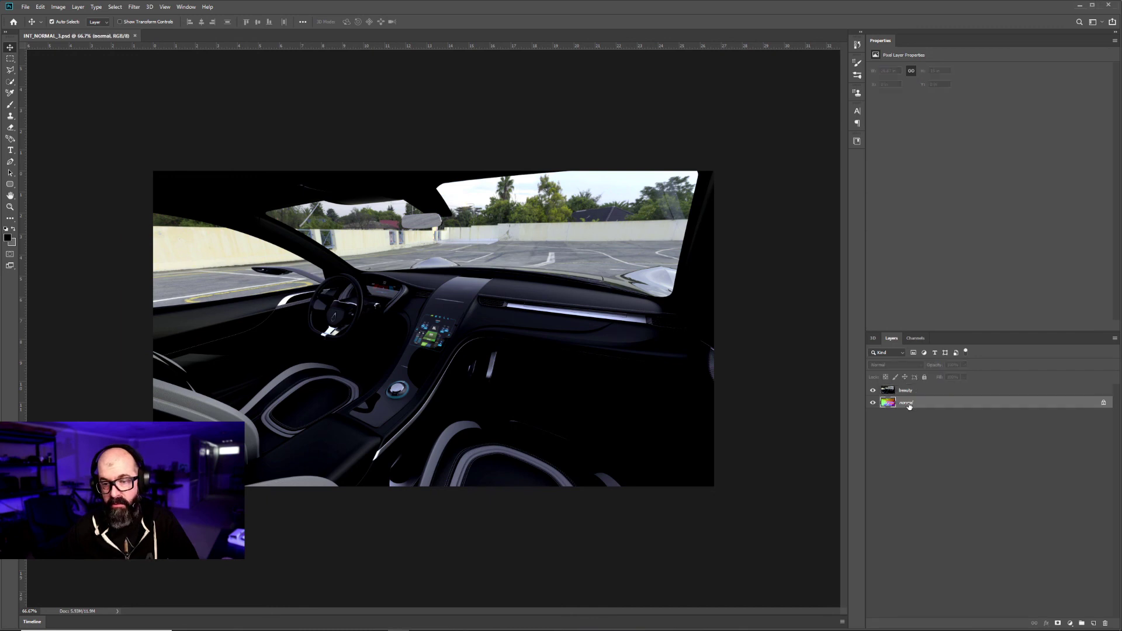
double_click(909, 405)
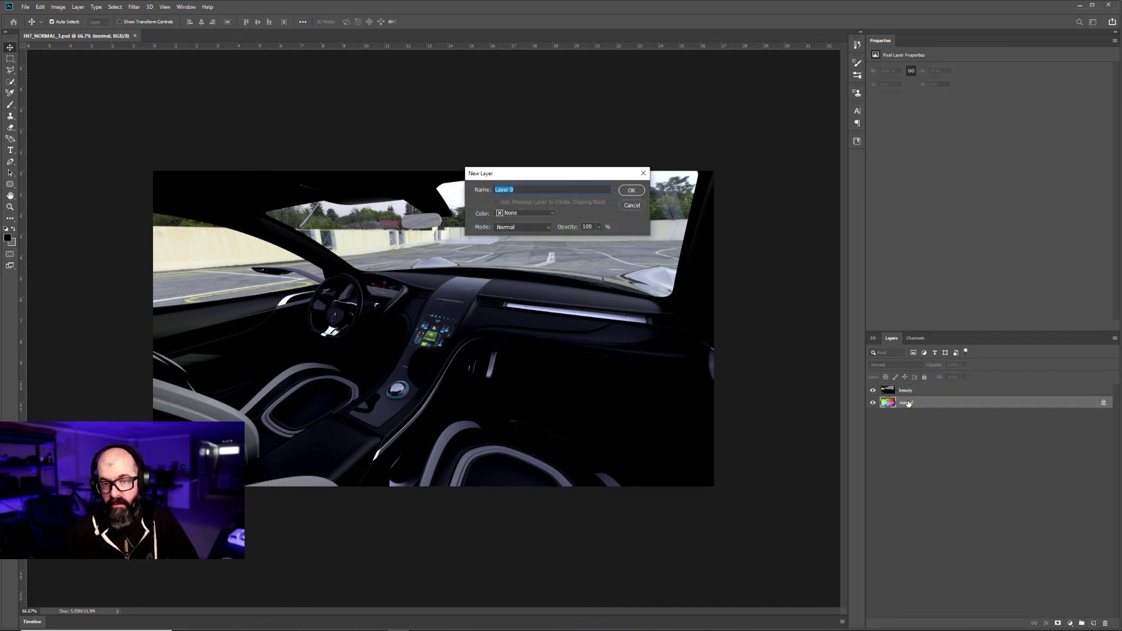
click(631, 190)
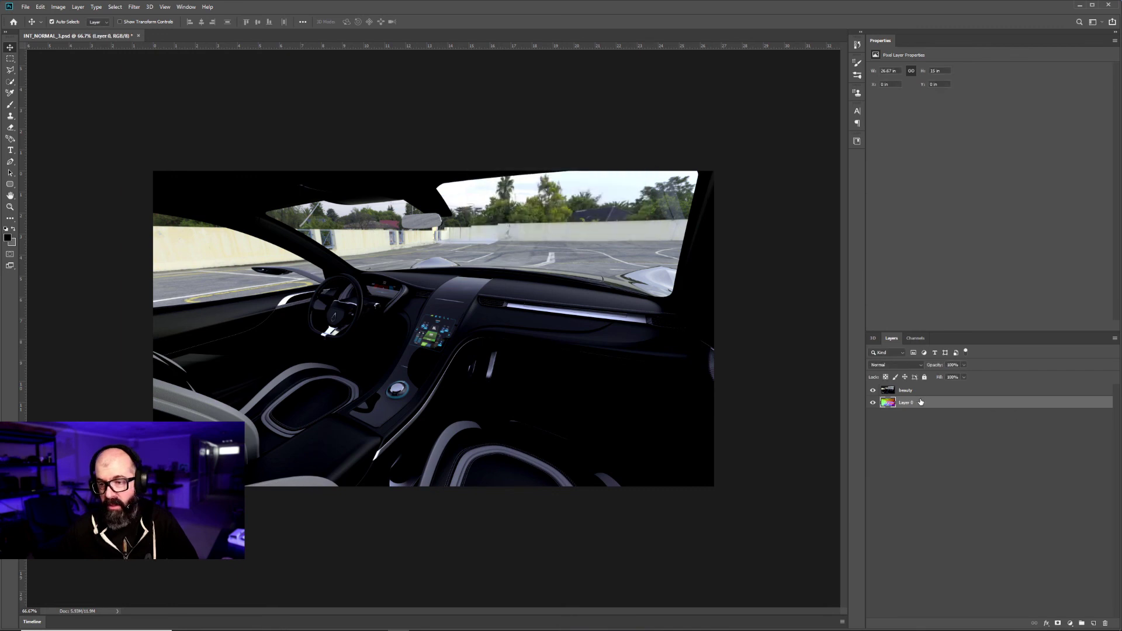
drag(907, 403, 915, 386)
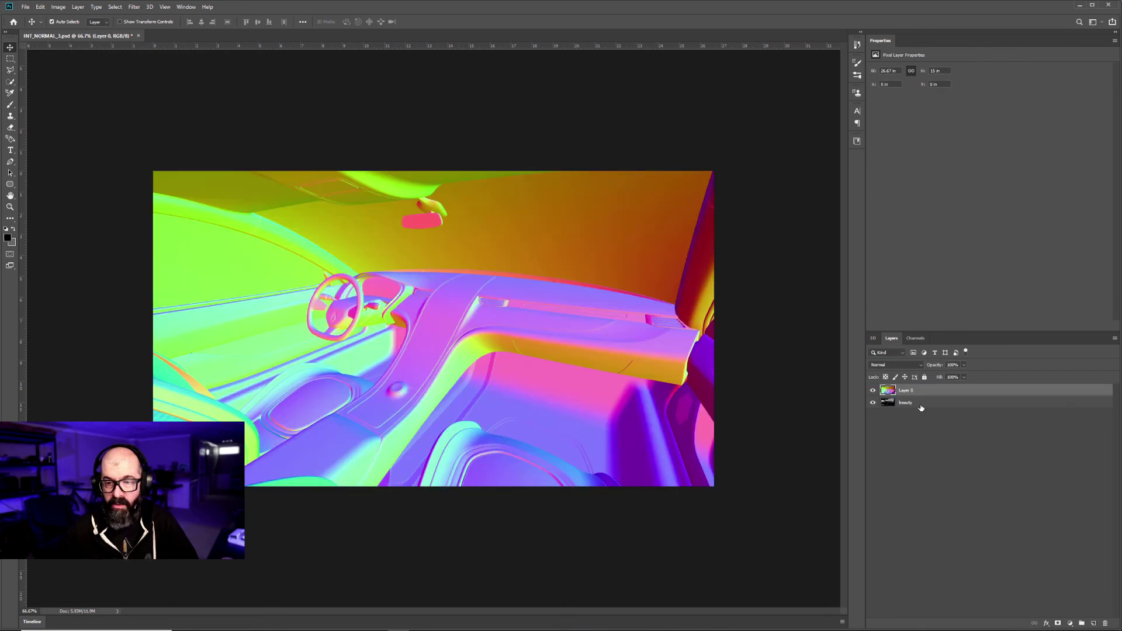
Add Levels, Hue/Saturation, Channel Mixer and a second Hue/Saturation adjustment layer above Layer 0
click(1071, 625)
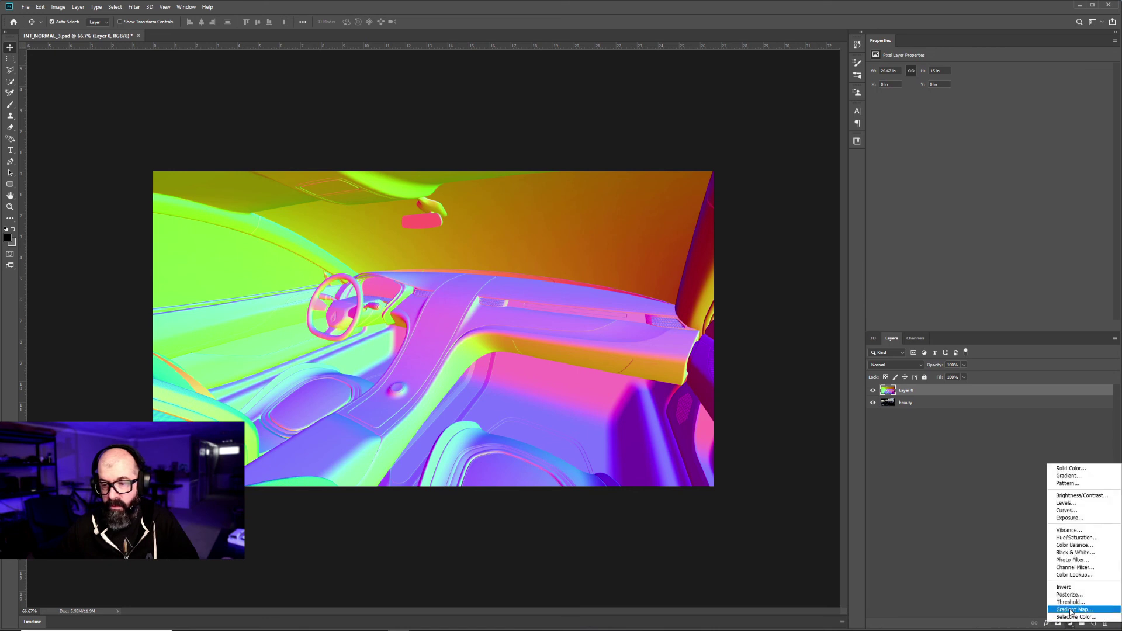
click(1063, 503)
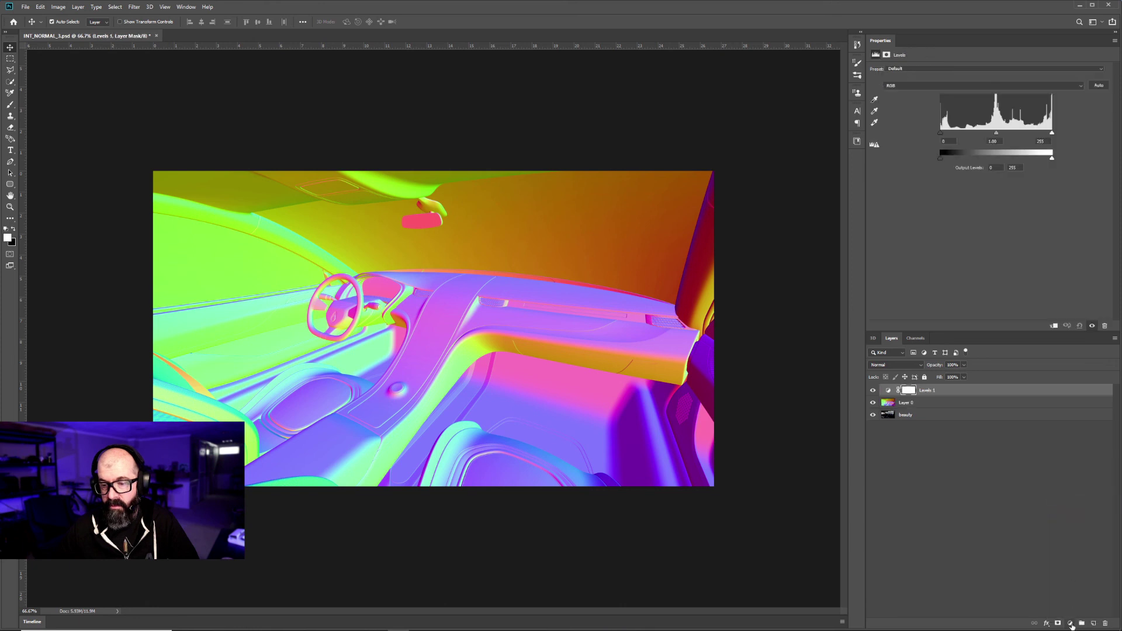
click(1072, 625)
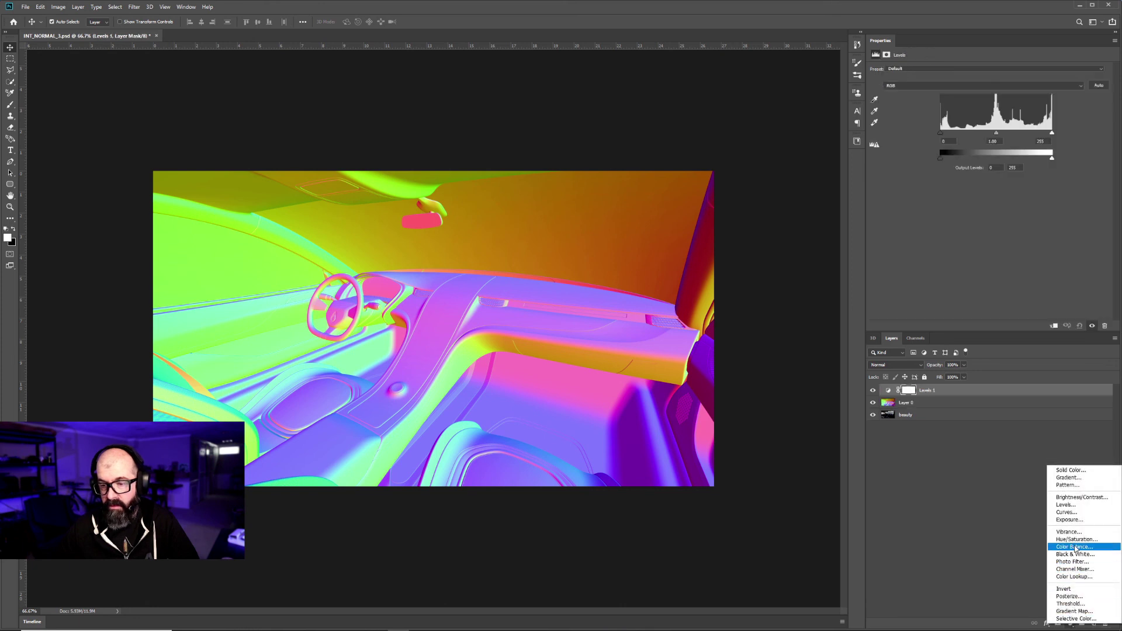
click(1076, 539)
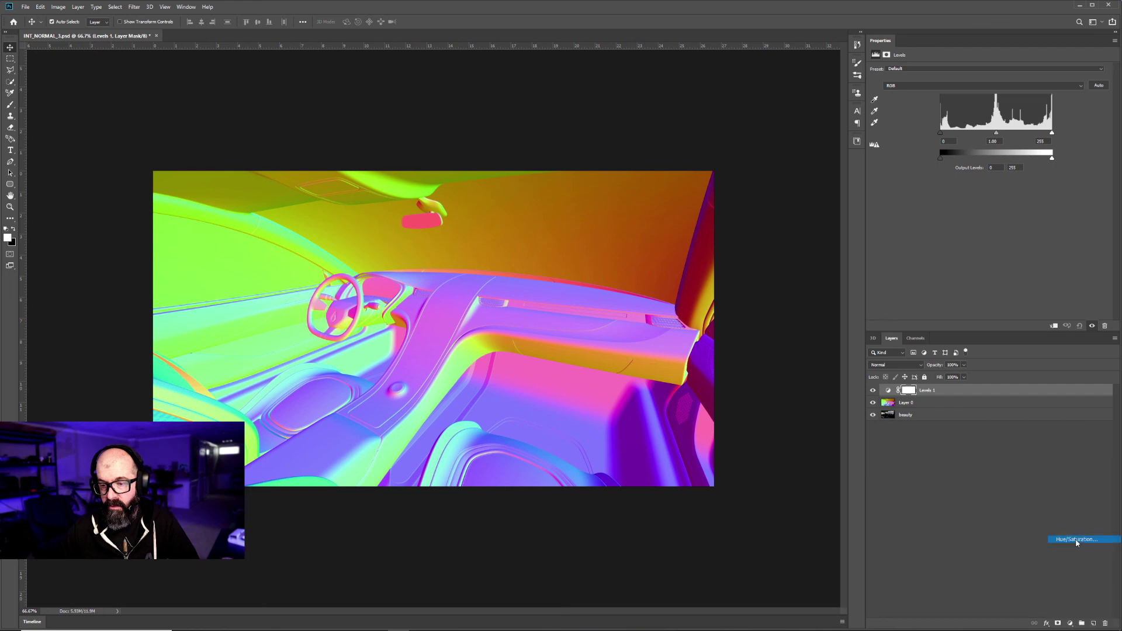
click(1073, 624)
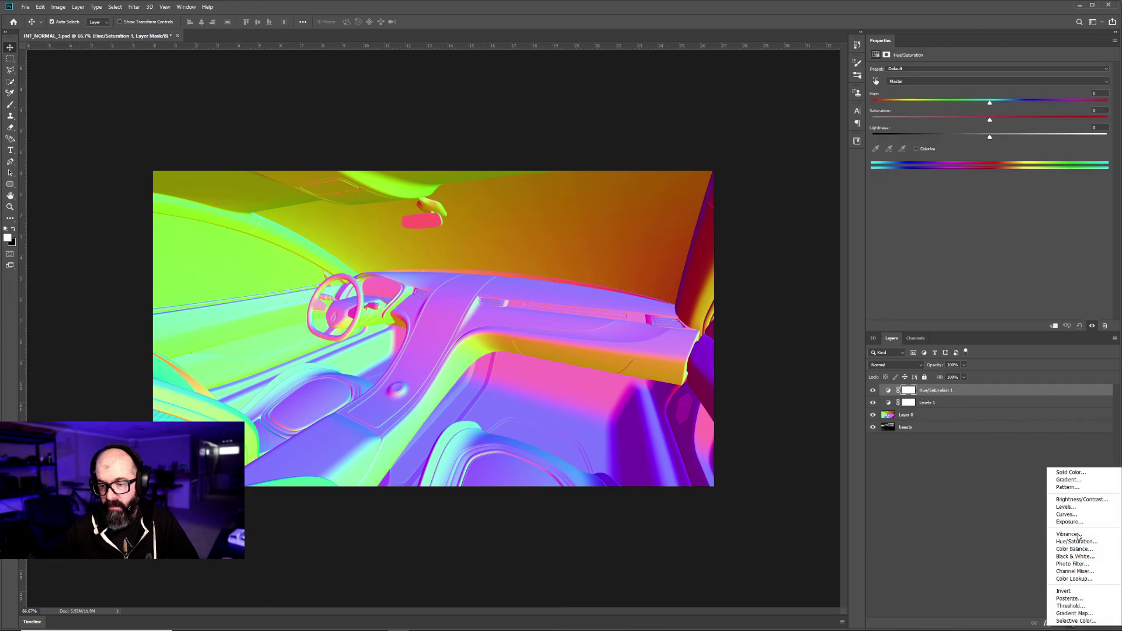
click(1077, 571)
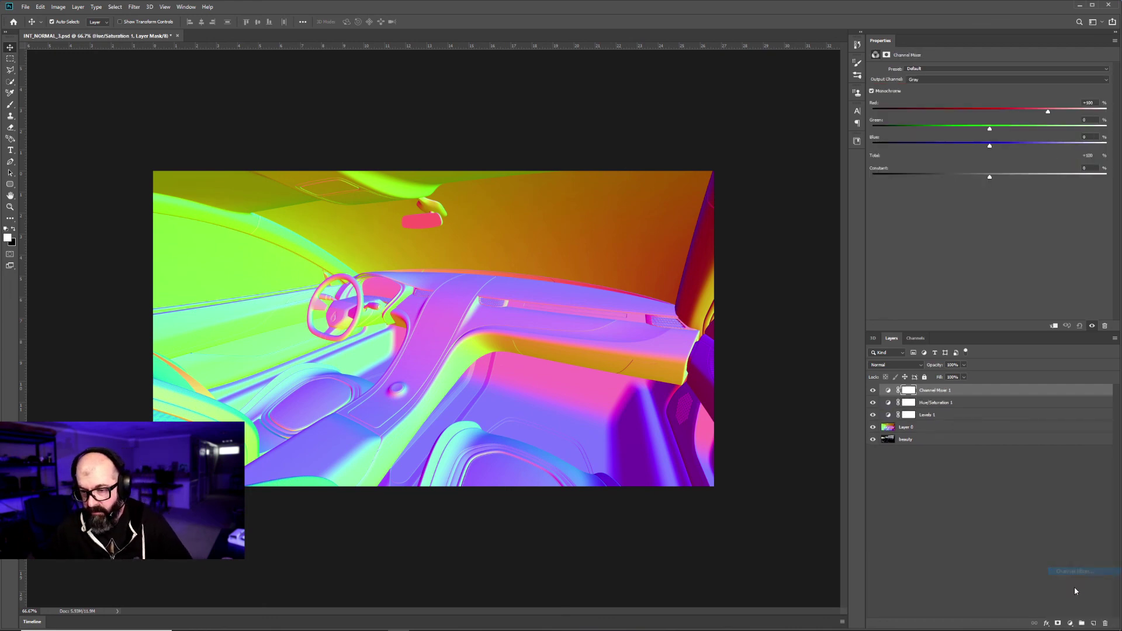
click(1070, 624)
click(1081, 539)
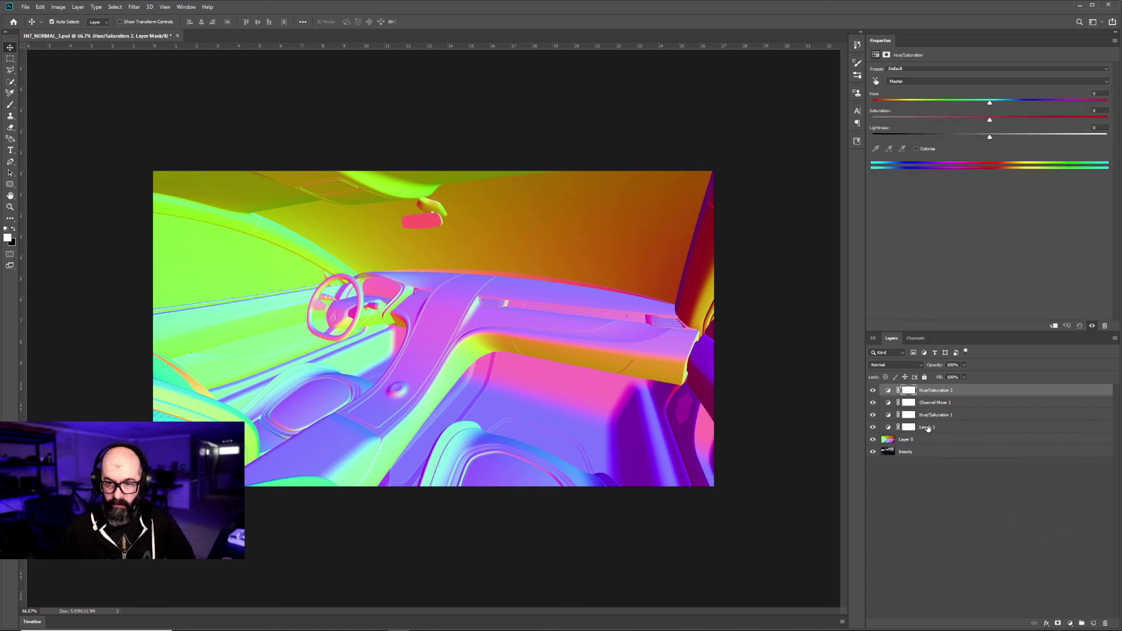
Clip Levels 1, Hue/Saturation 1, Channel Mixer 1 and Hue/Saturation 2 onto Layer 0
right_click(929, 429)
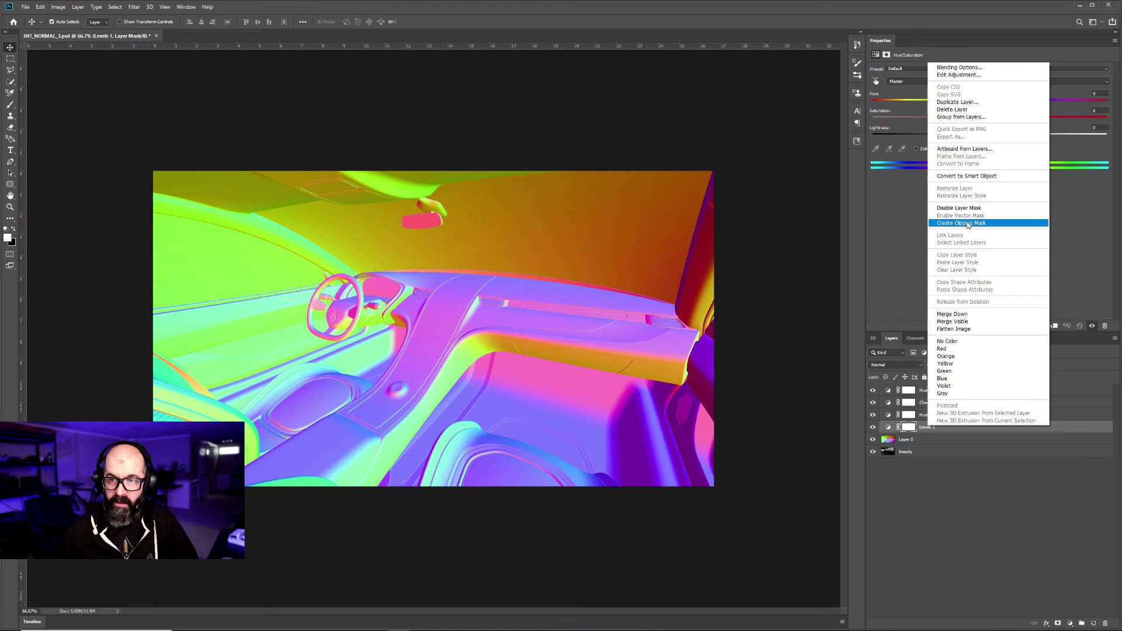
click(967, 224)
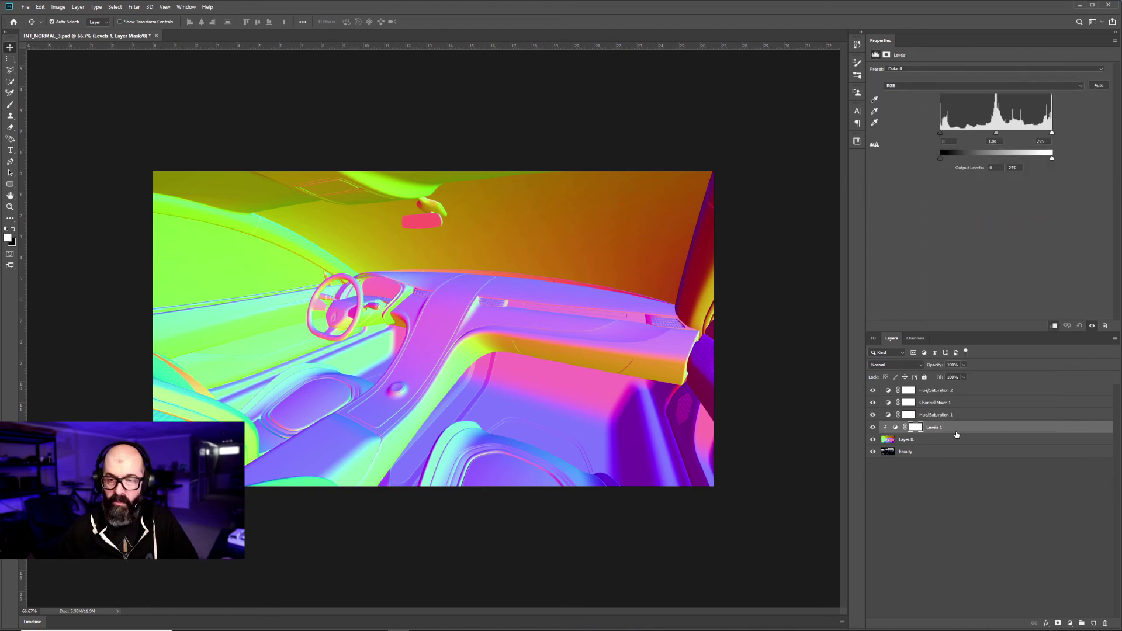
drag(957, 435, 969, 419)
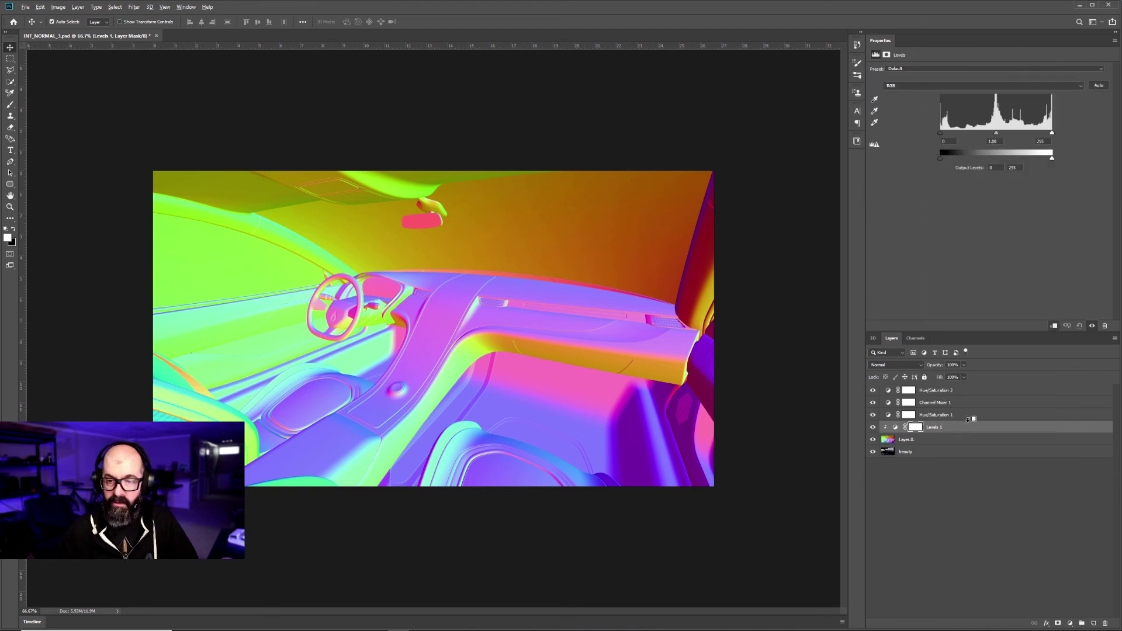
alt+click(968, 420)
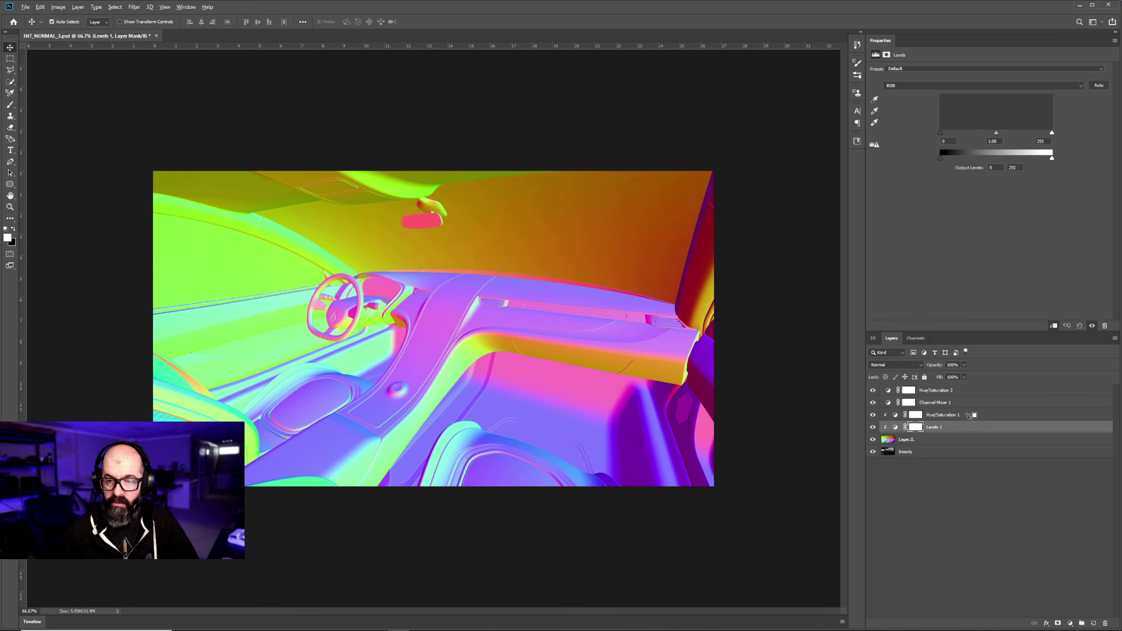
alt+click(972, 407)
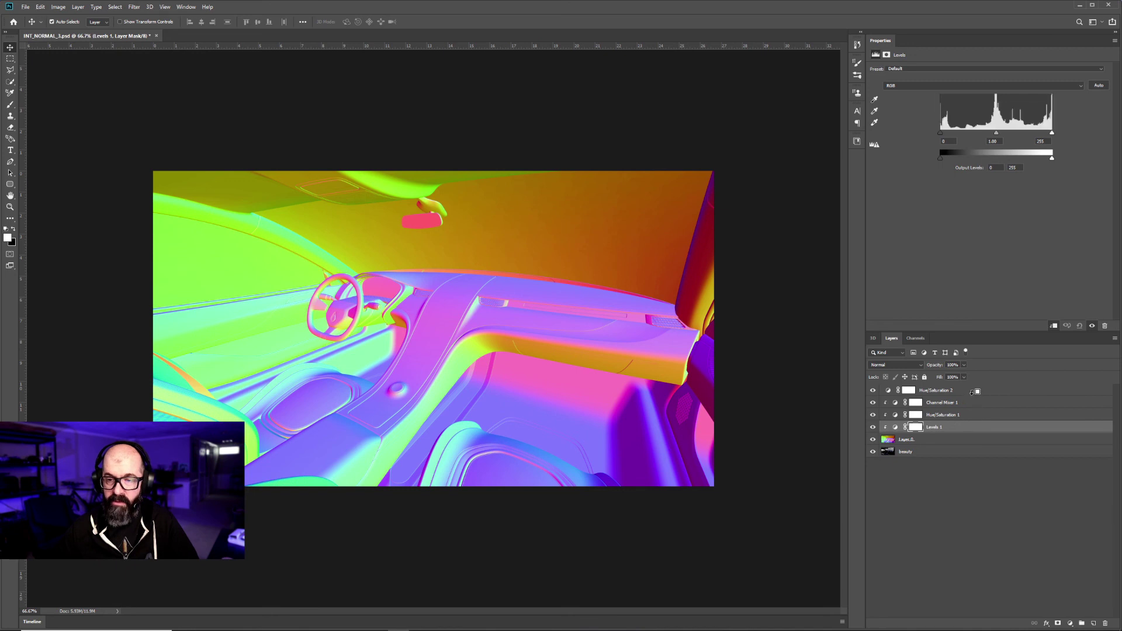
alt+click(974, 395)
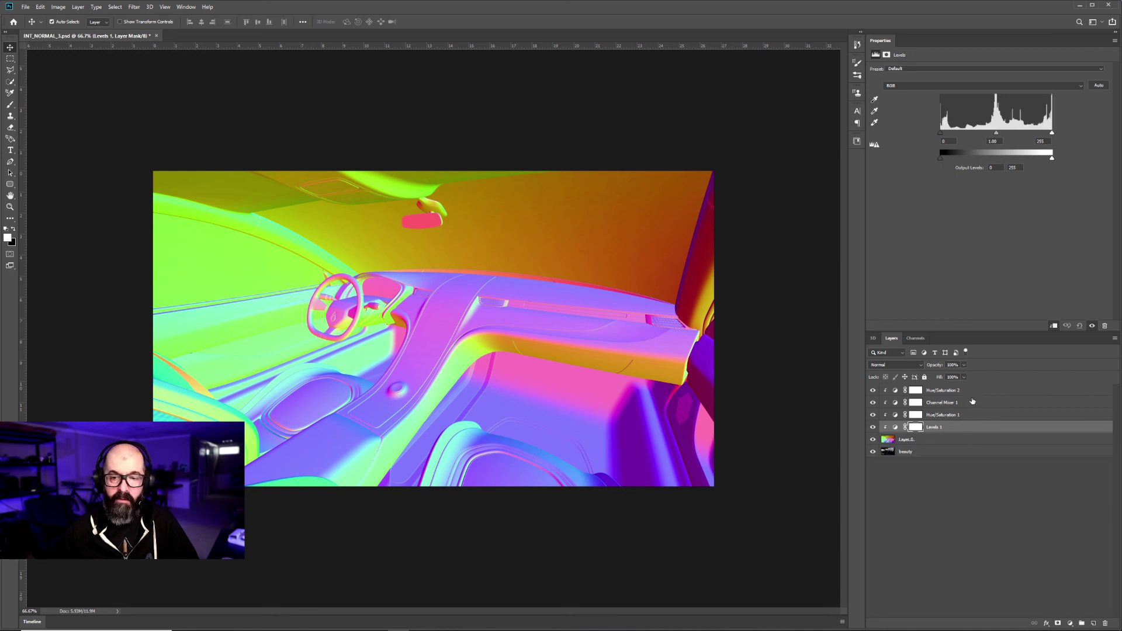
click(952, 507)
click(914, 429)
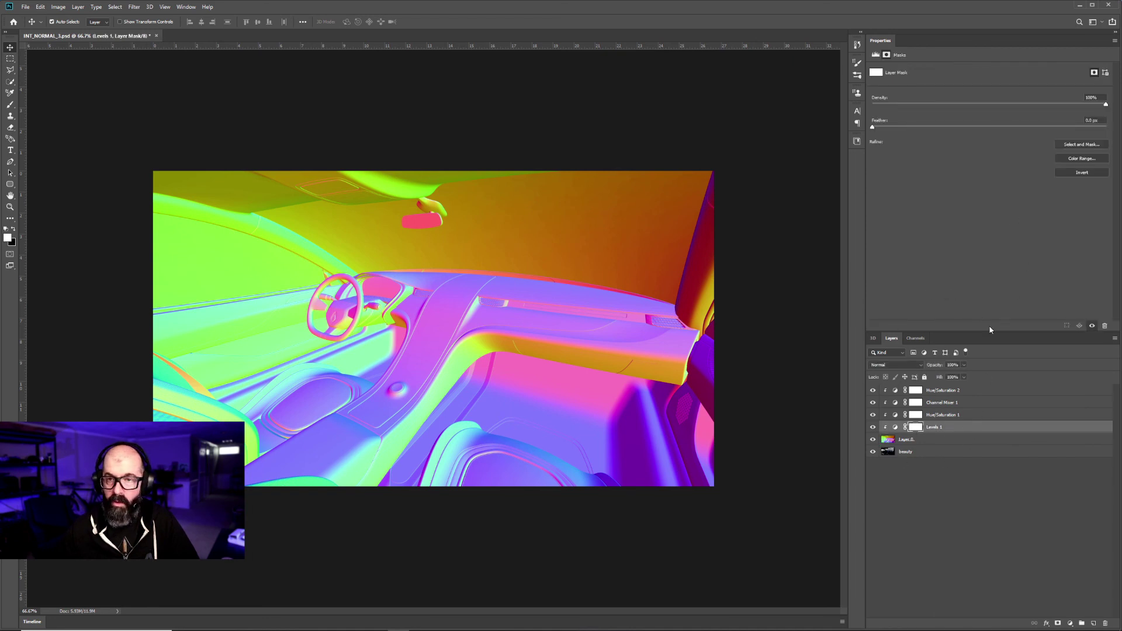
Set Levels 1 midtones to 0.43, then sweep Hue/Saturation 1's hue, leaving it at 0
click(935, 427)
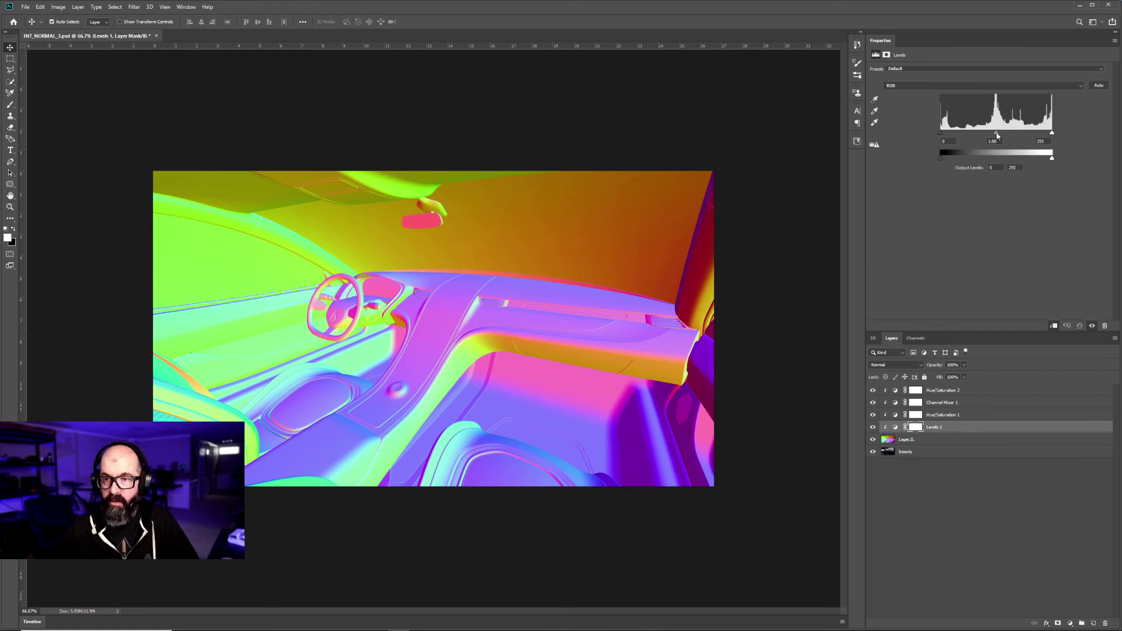
drag(996, 135, 1026, 136)
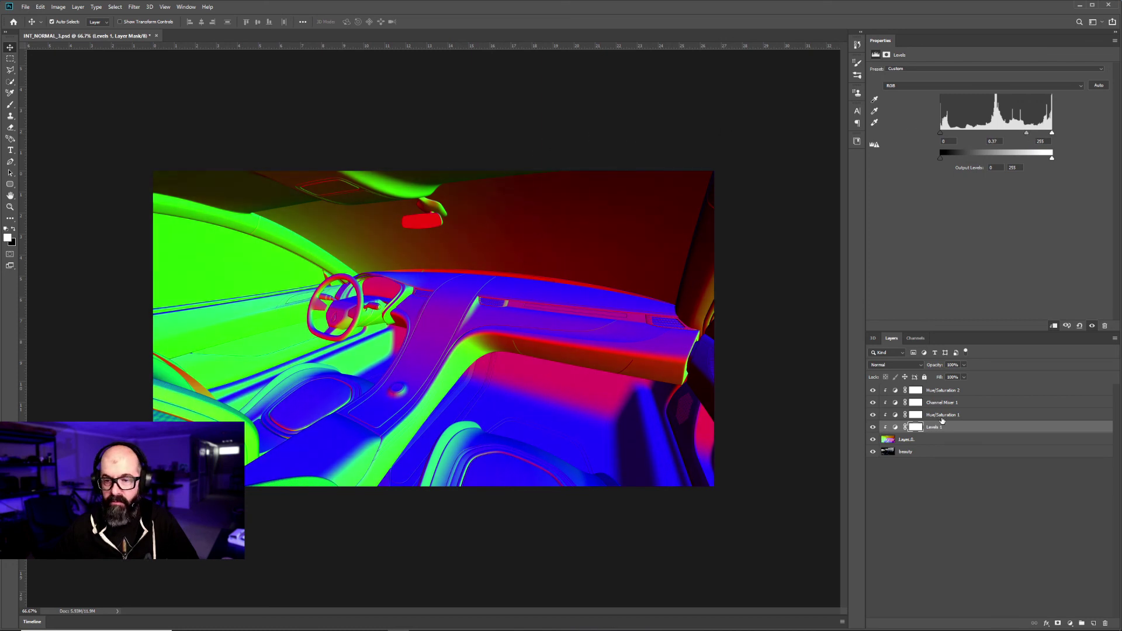
click(942, 416)
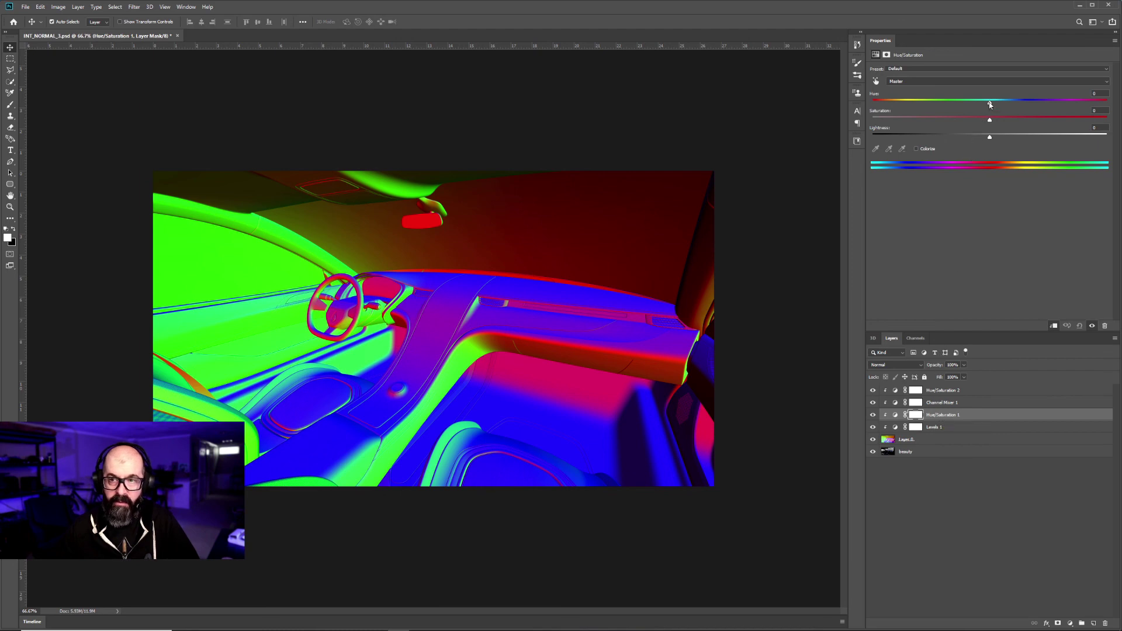
mouse_move(990, 104)
mouse_down()
mouse_move(1086, 105)
mouse_move(901, 117)
mouse_move(1078, 117)
mouse_move(903, 120)
mouse_move(1068, 120)
mouse_move(903, 123)
mouse_move(990, 121)
mouse_up()
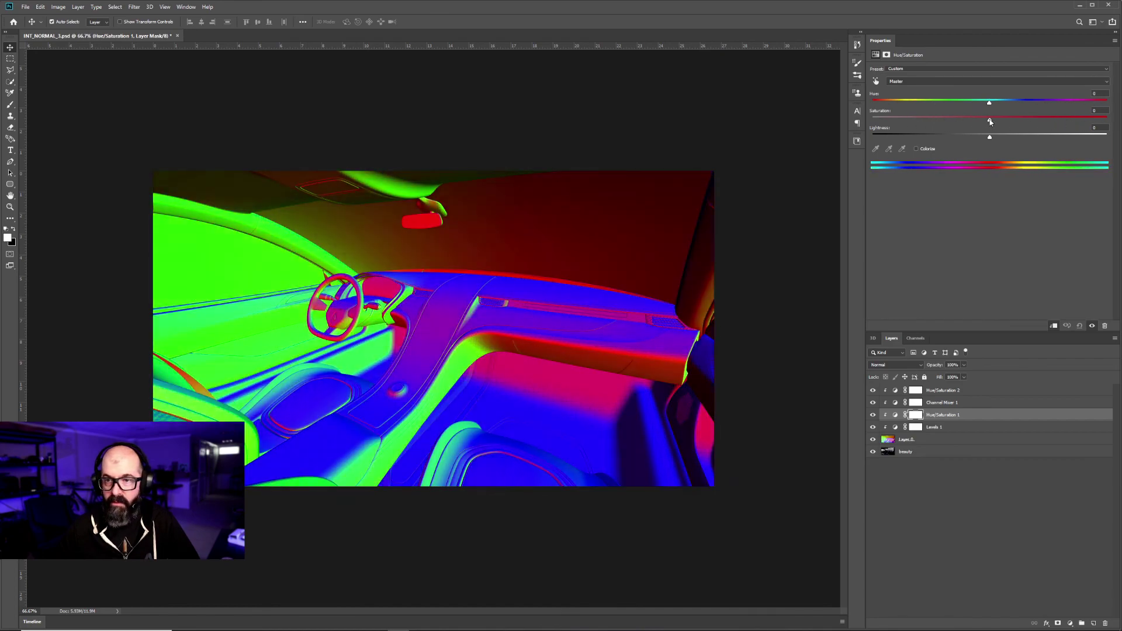
Make Channel Mixer 1 monochrome with Red +116, Green −157 and Blue −178
click(946, 403)
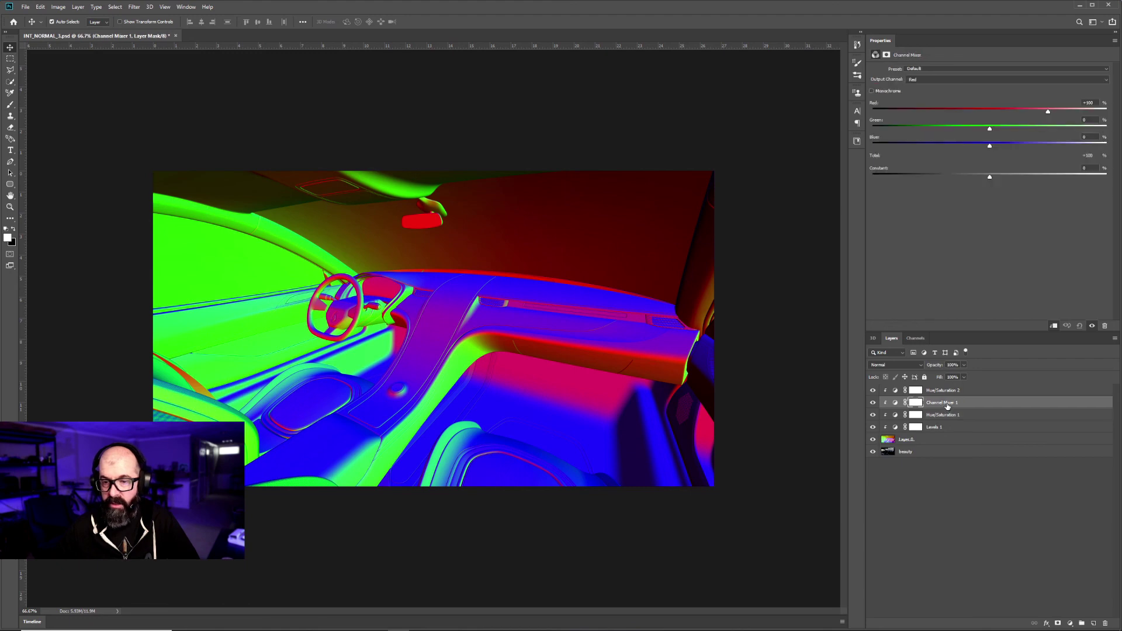
click(872, 92)
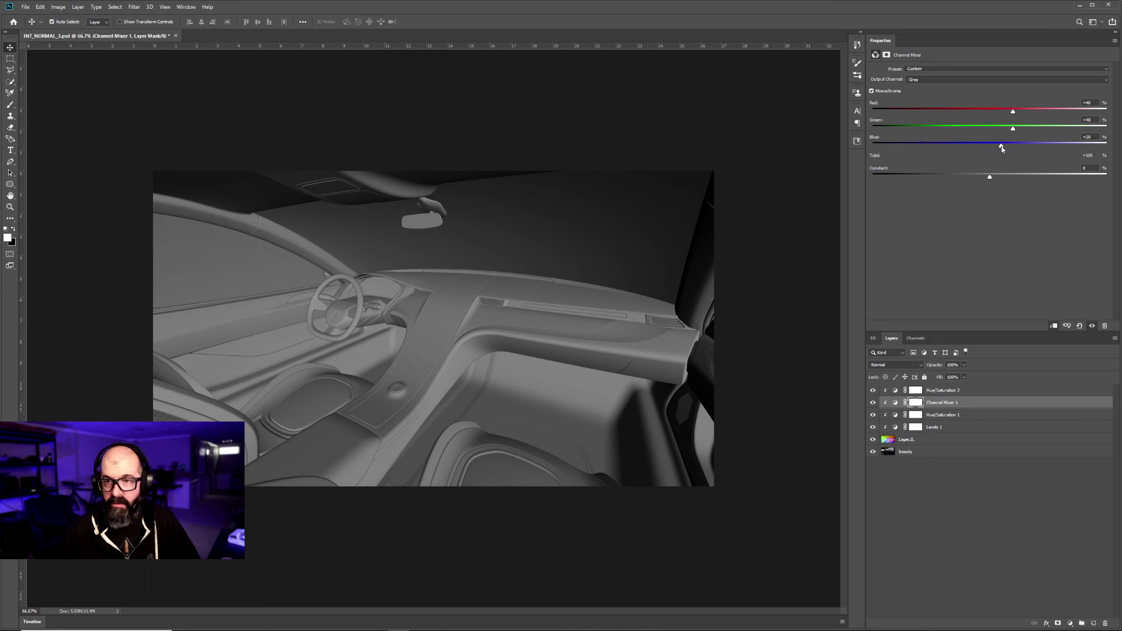
drag(1002, 146, 886, 150)
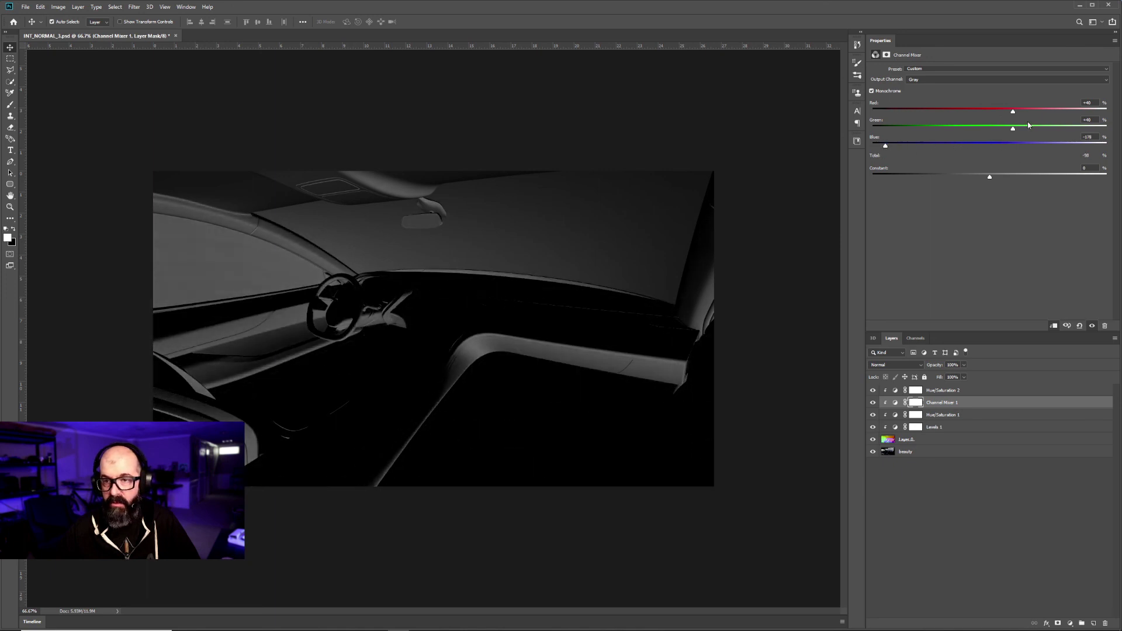
drag(1013, 128, 898, 131)
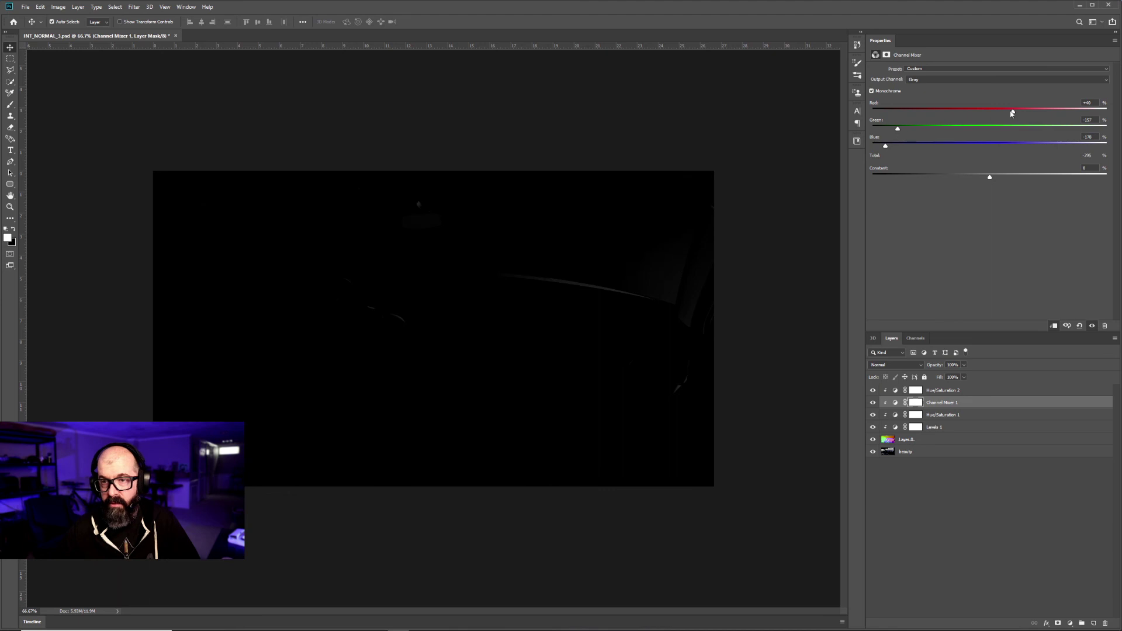
drag(1013, 112, 1057, 114)
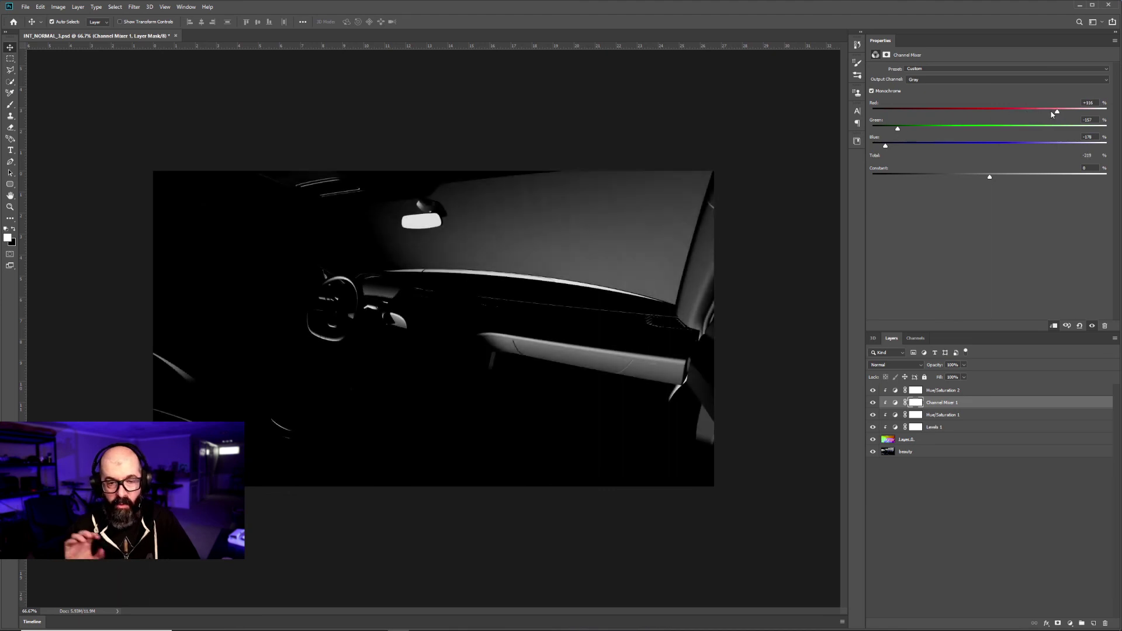
Rotate Hue/Saturation 1's hue to about −126 so the mask lights the door and side window
click(937, 416)
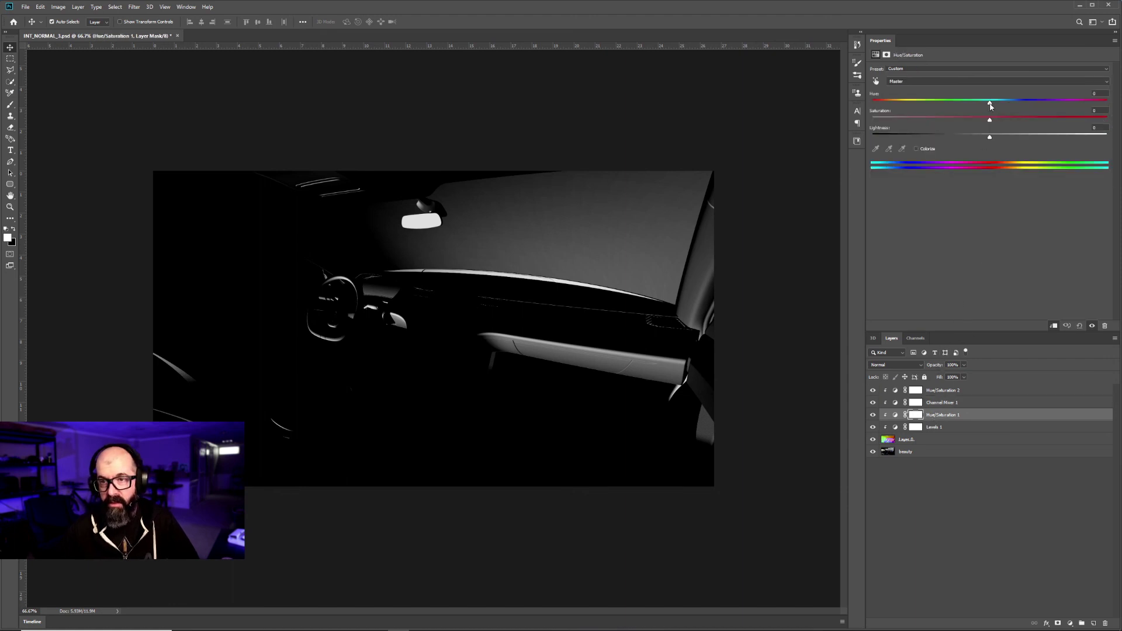
drag(987, 105, 898, 105)
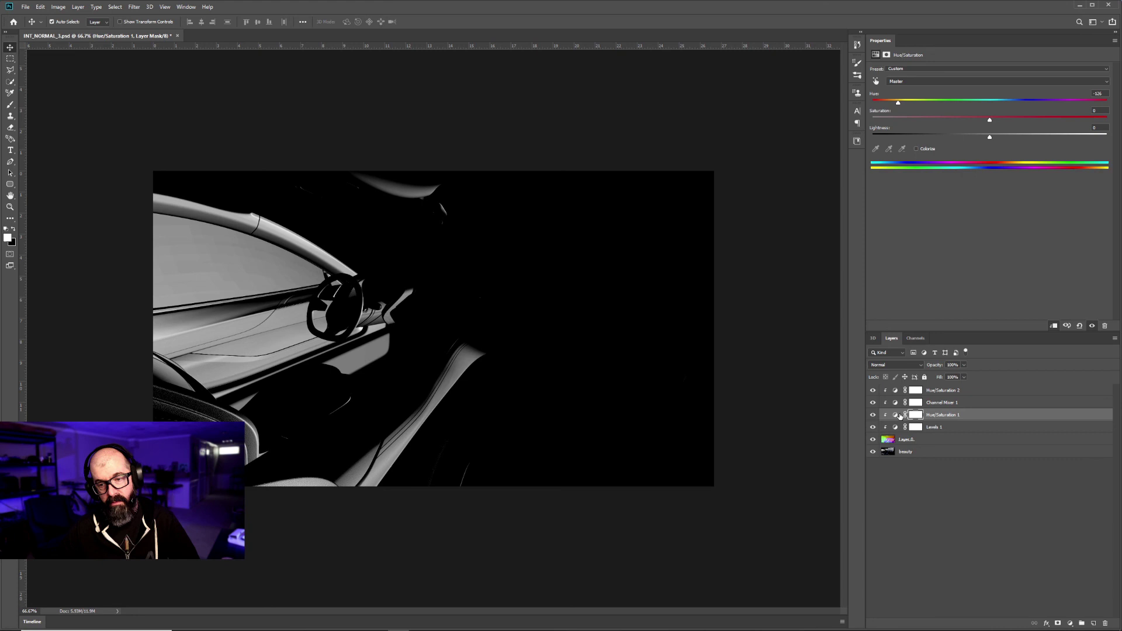
click(907, 441)
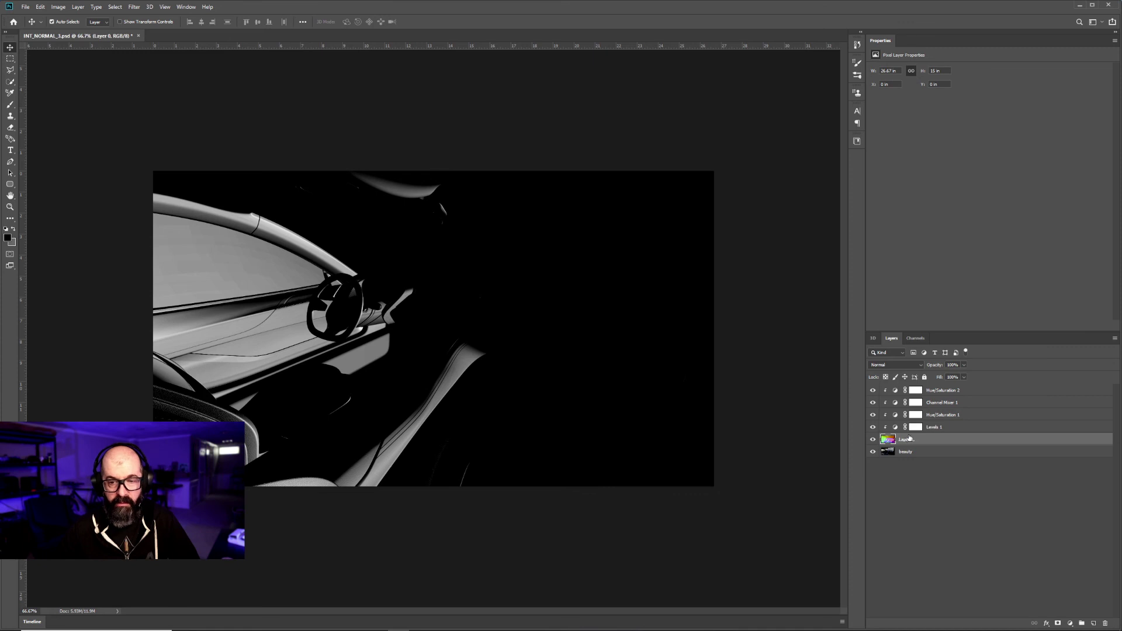
Set Layer 0 to Screen blend mode at about 30% opacity
click(920, 368)
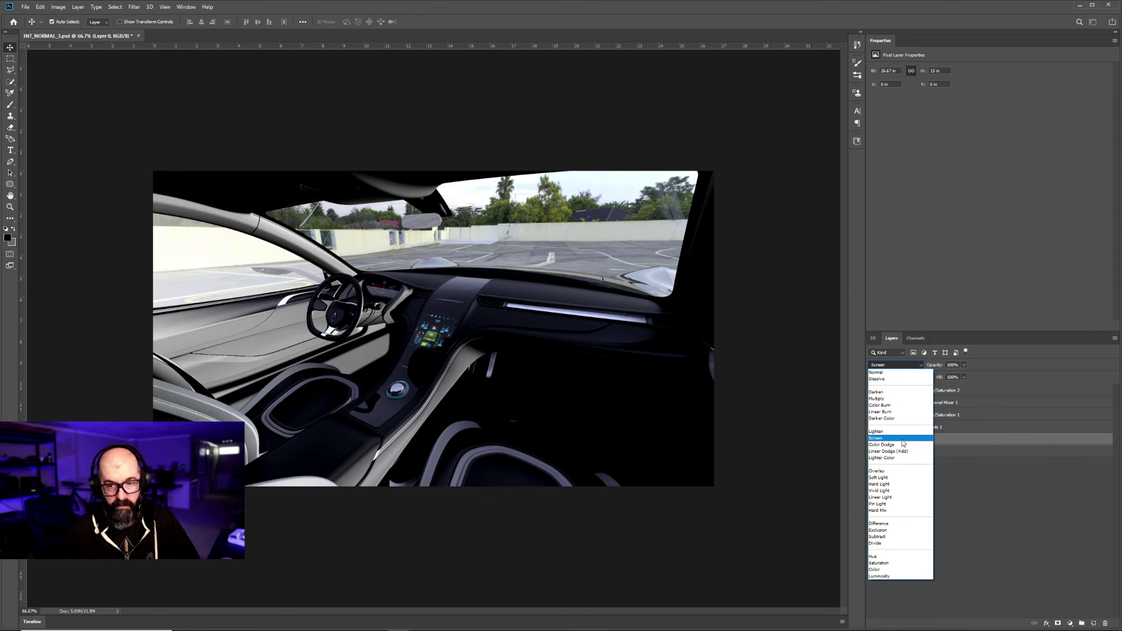
click(902, 440)
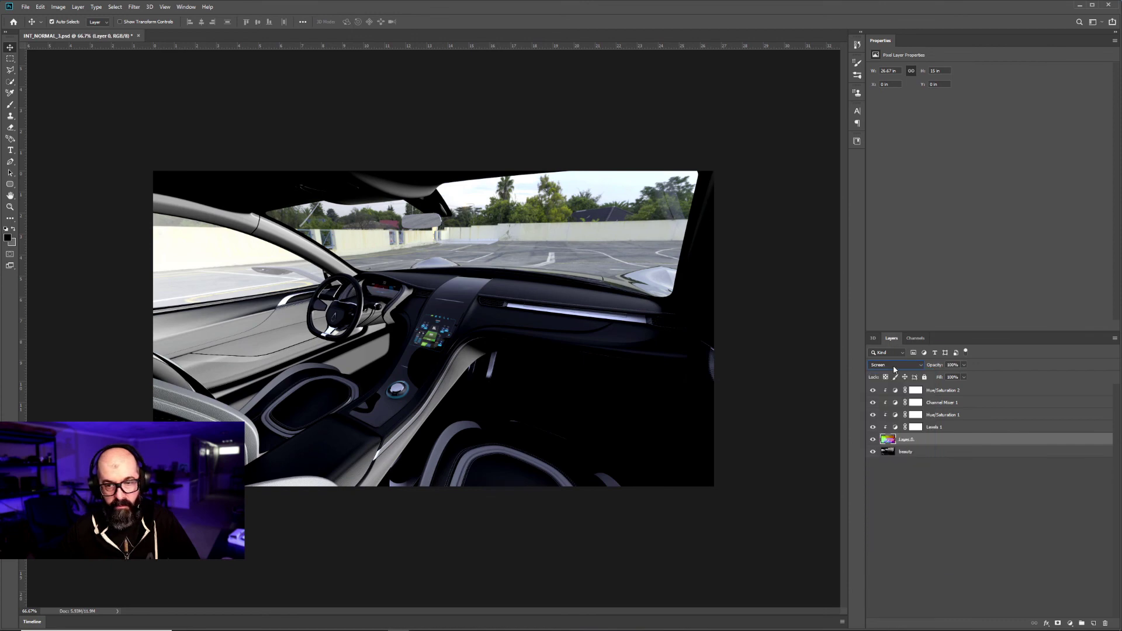
click(963, 365)
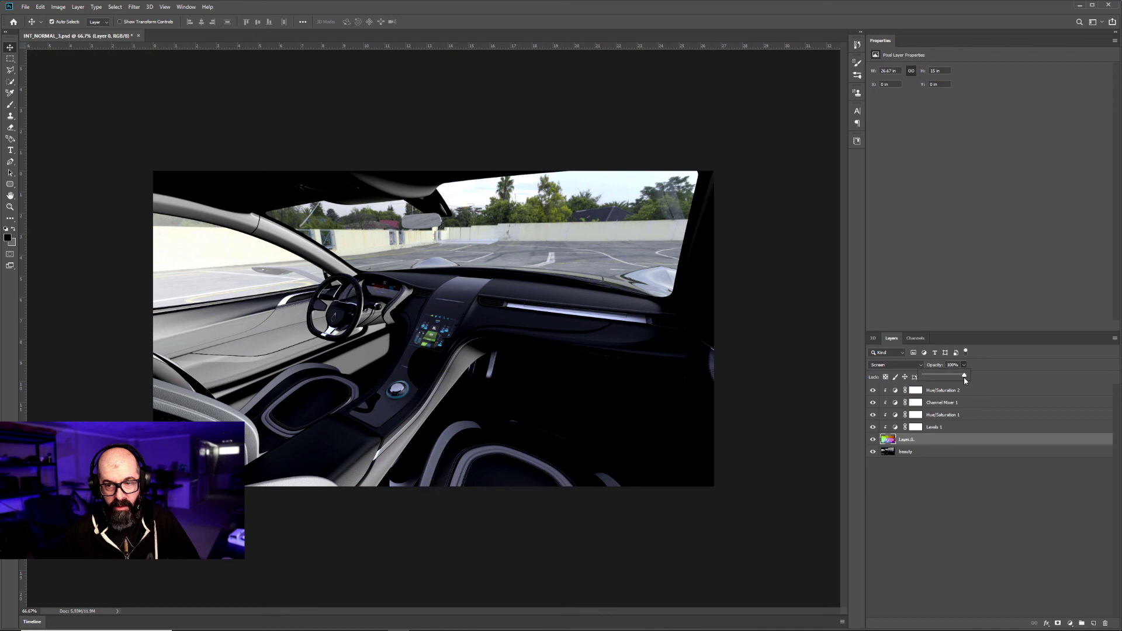
drag(965, 380, 937, 382)
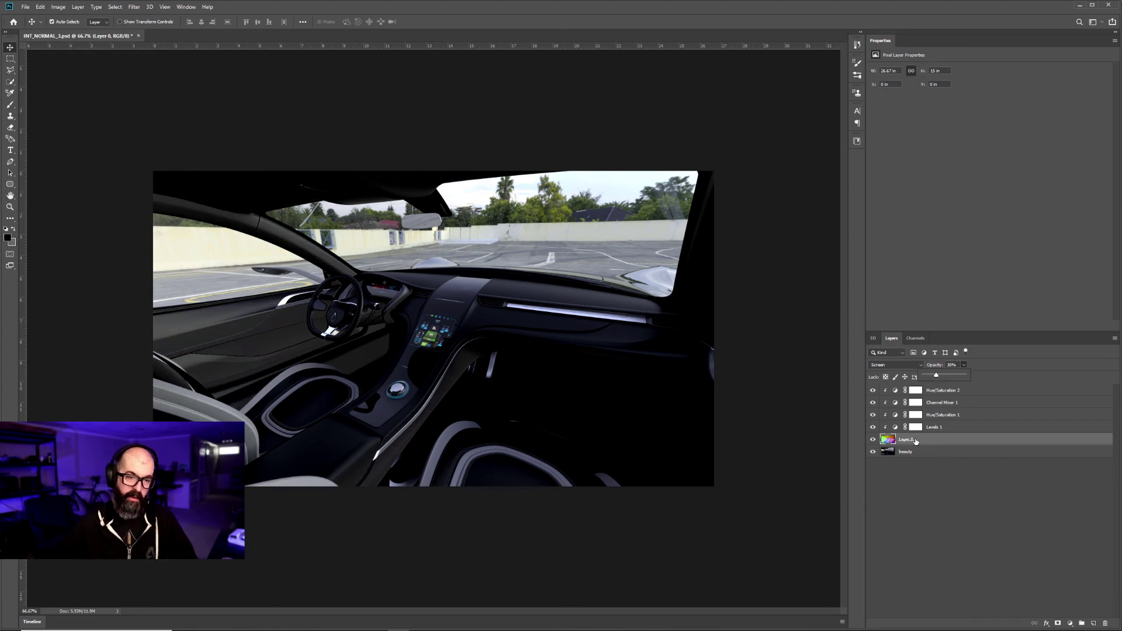
click(939, 513)
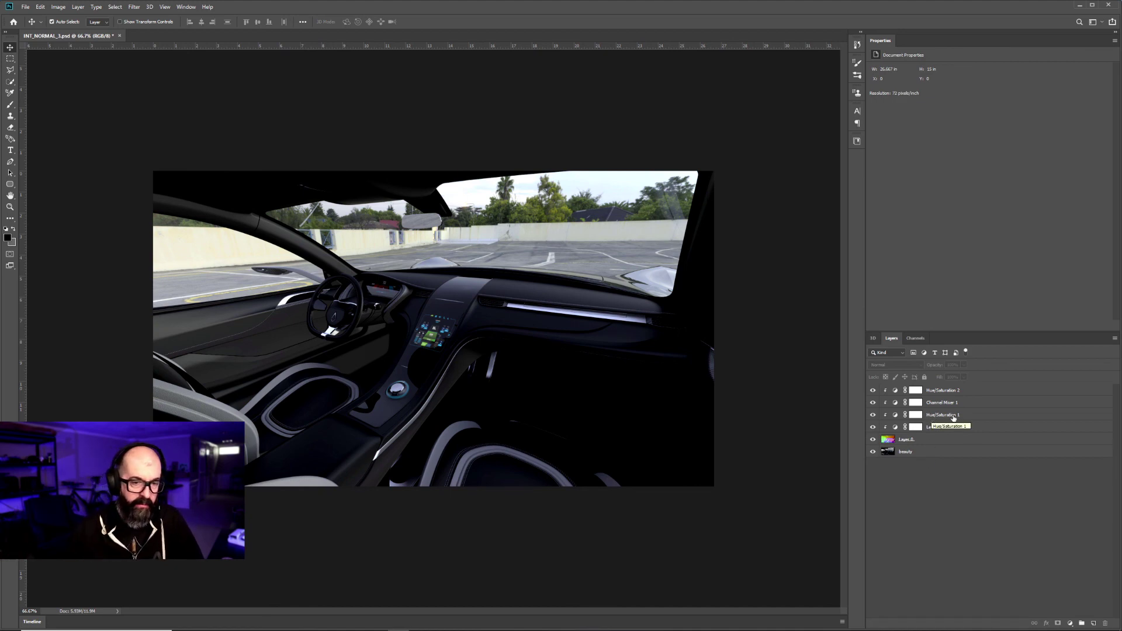
Colorize Hue/Saturation 2 with a warm hue near 24 and saturation lowered to about 8
click(939, 394)
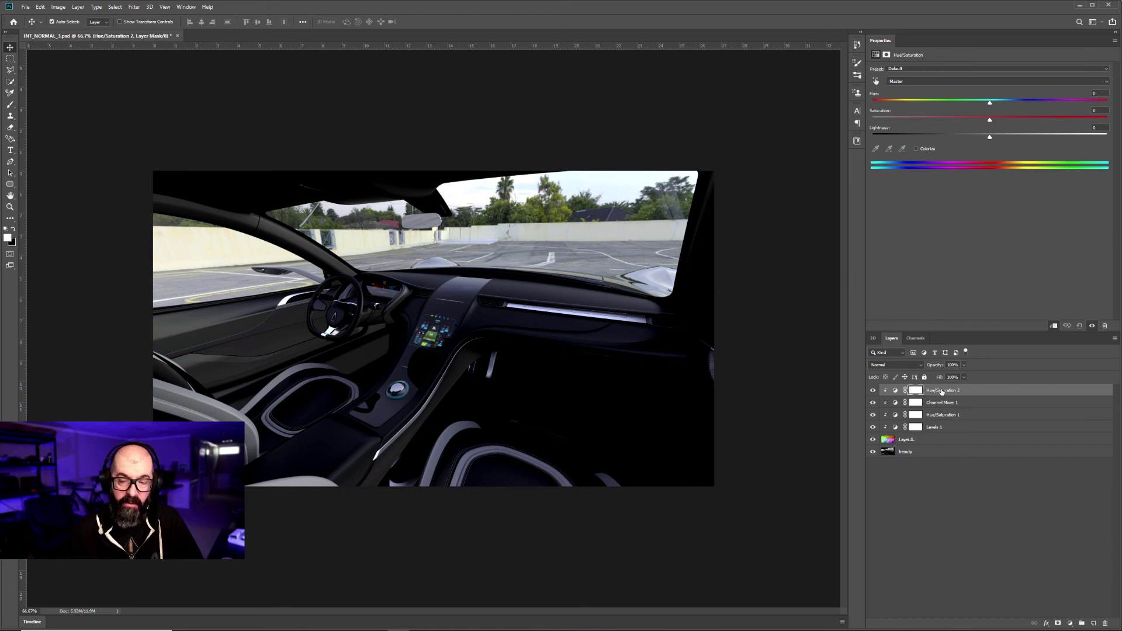
click(915, 150)
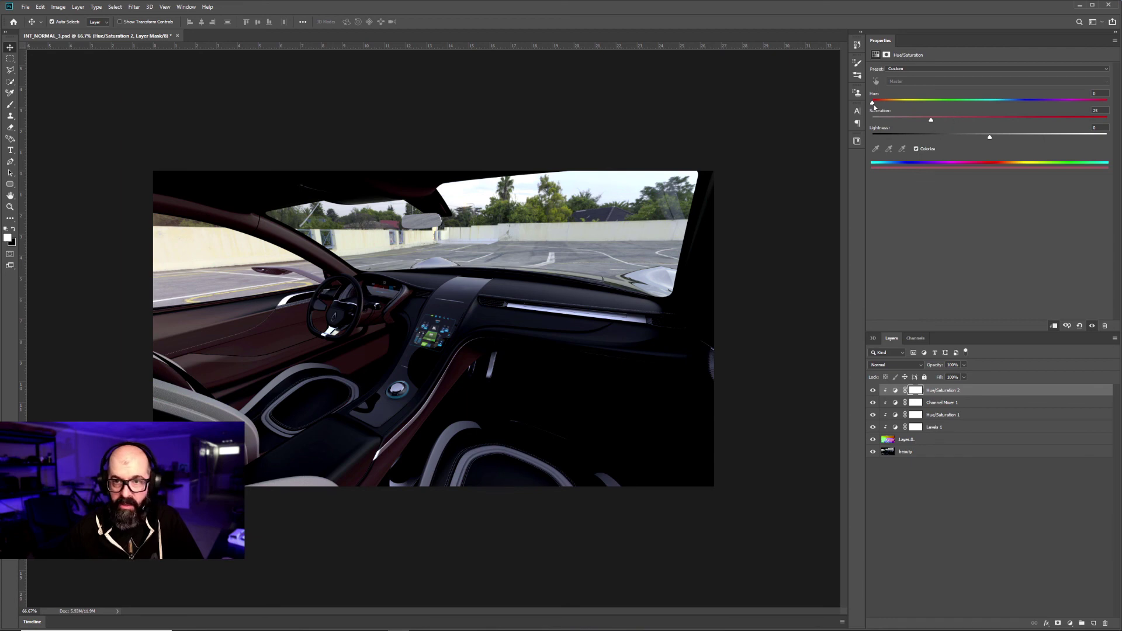
drag(873, 103, 892, 110)
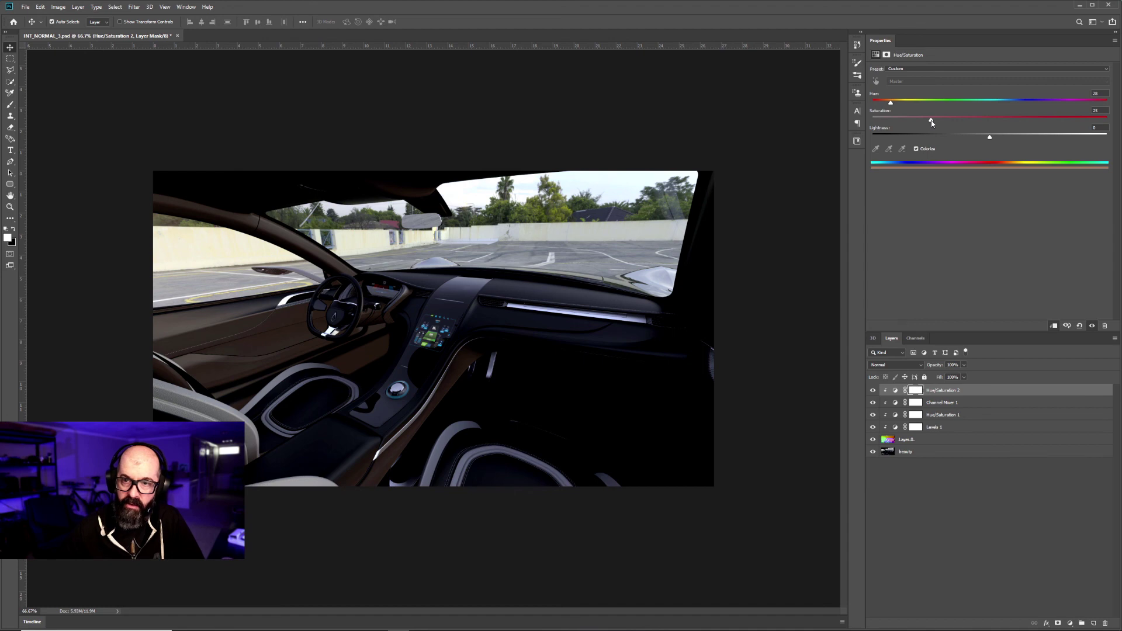
drag(931, 121, 894, 123)
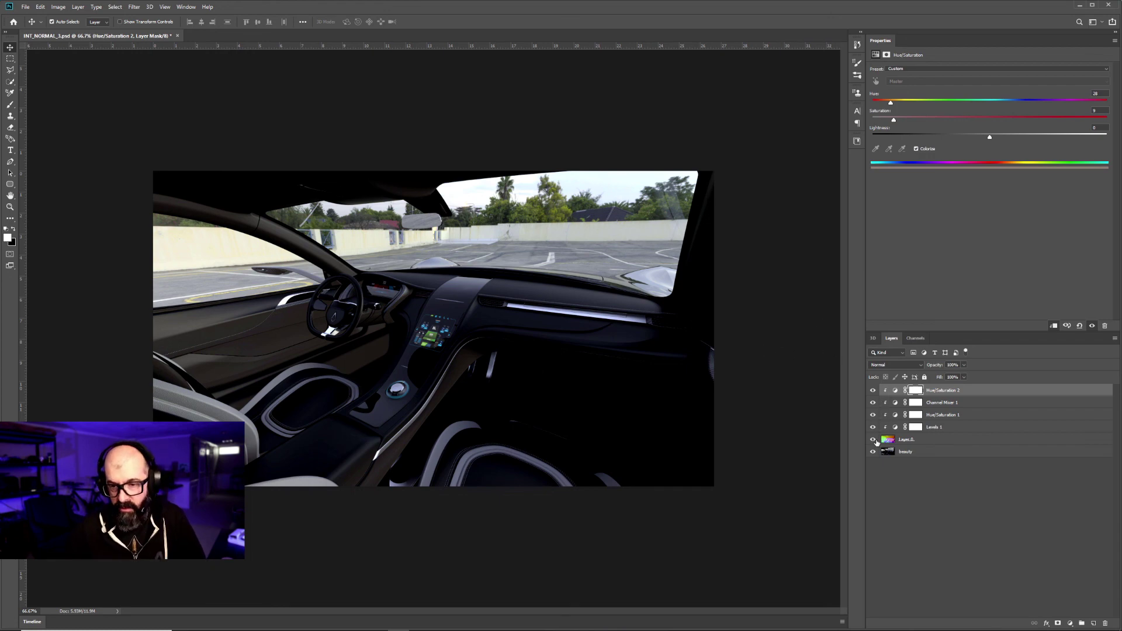
Group Layer 0 and its four adjustment layers into Group 1
click(934, 439)
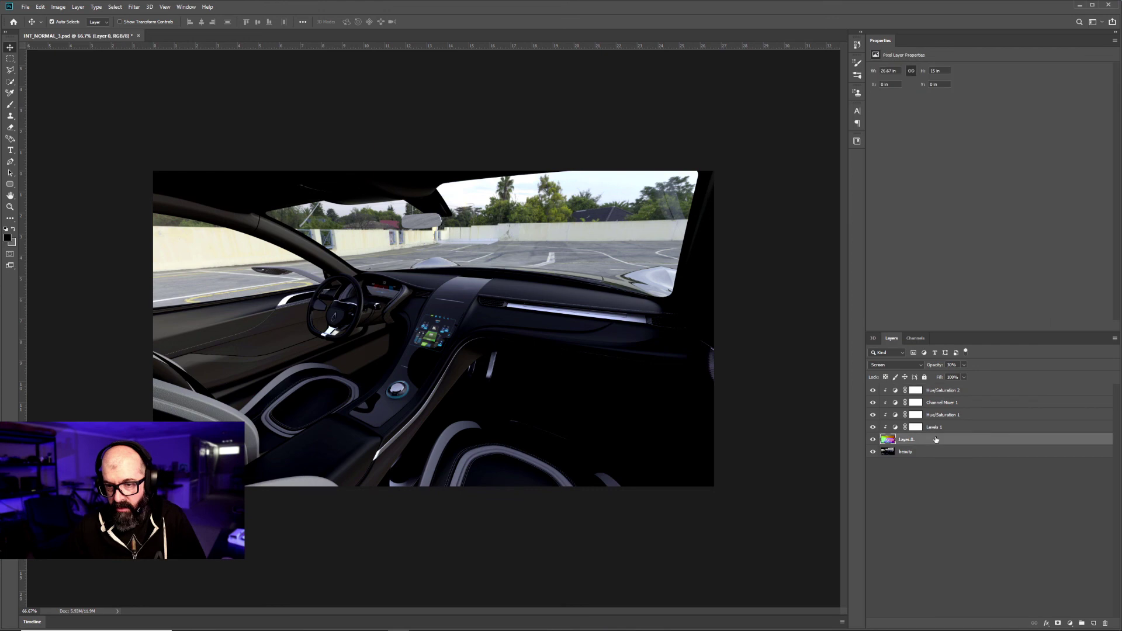
shift+click(953, 395)
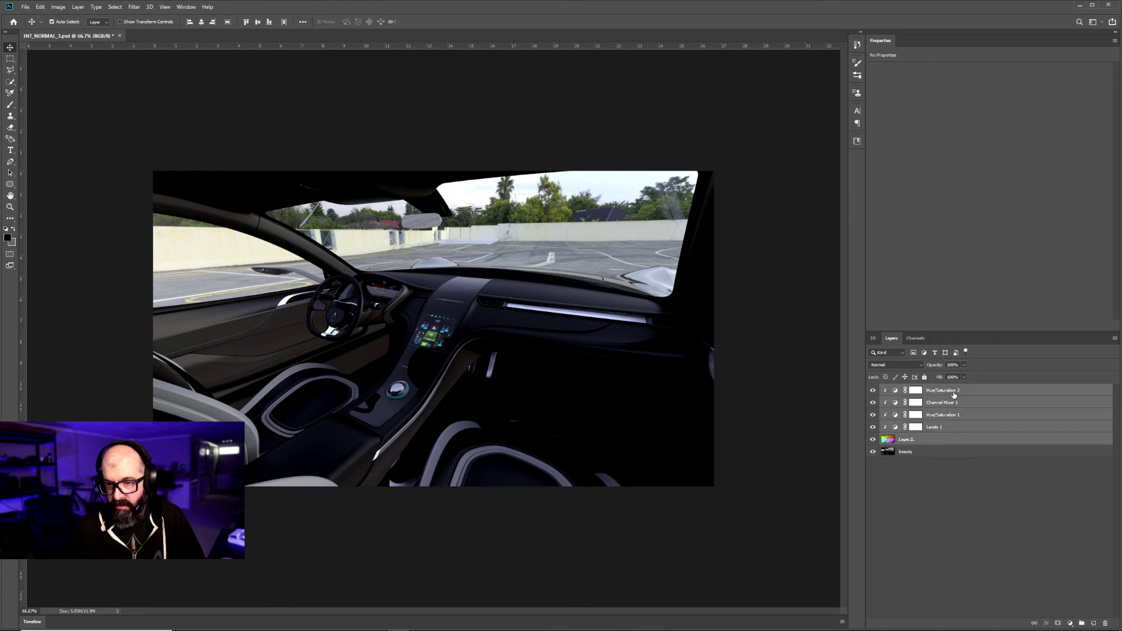
click(1082, 624)
Toggle Group 1's visibility off and on to compare the render
click(911, 450)
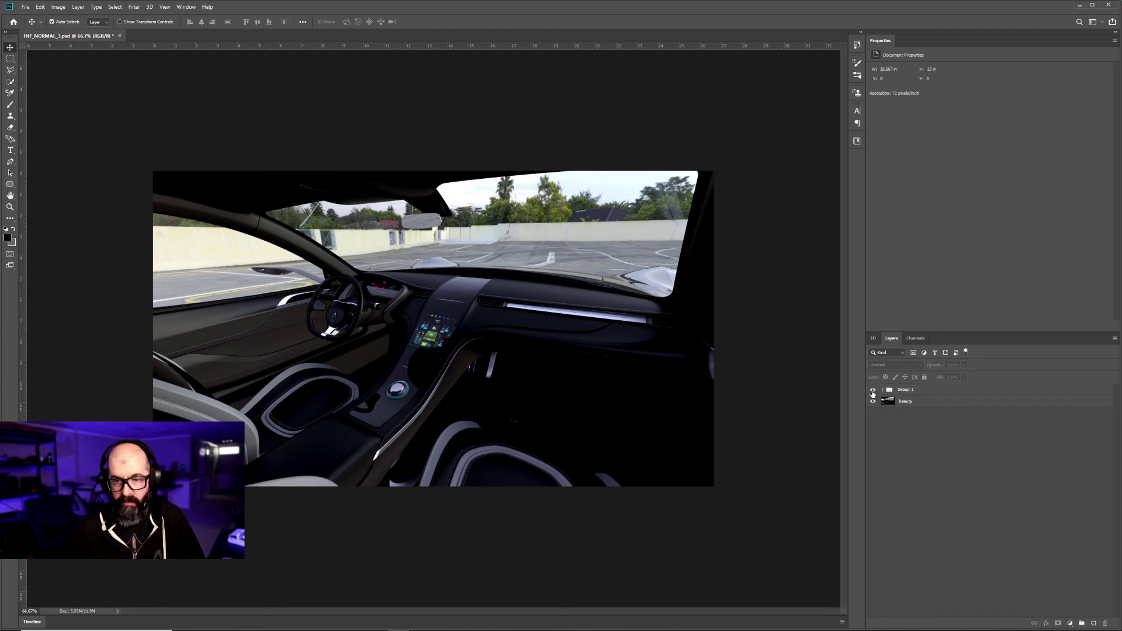
click(872, 390)
click(873, 391)
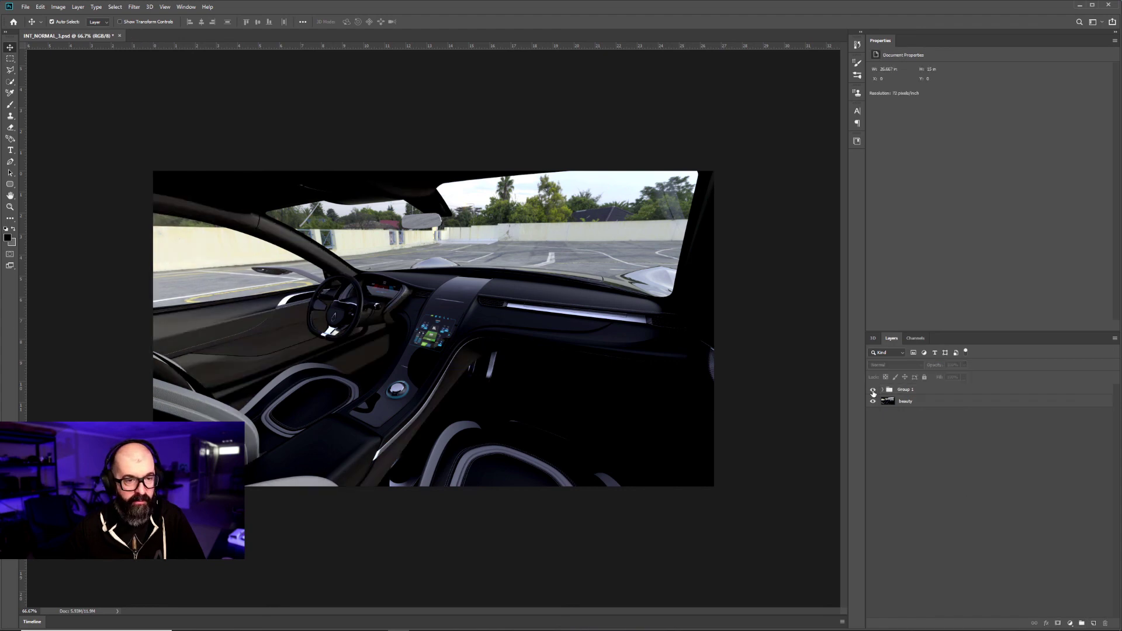
click(872, 390)
click(873, 391)
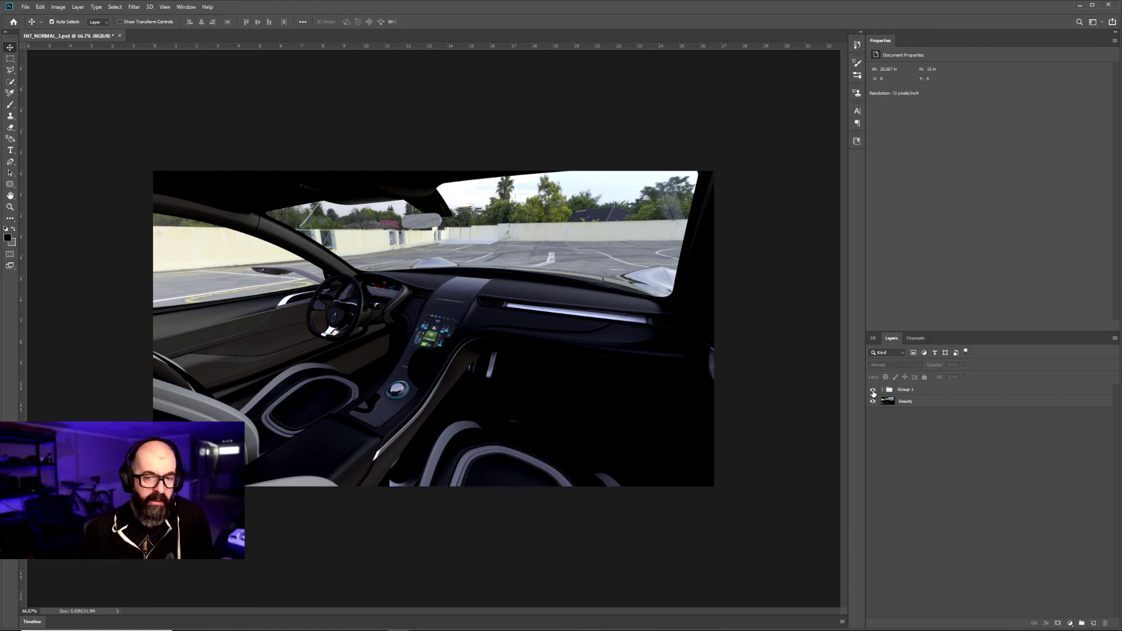
click(872, 390)
click(873, 391)
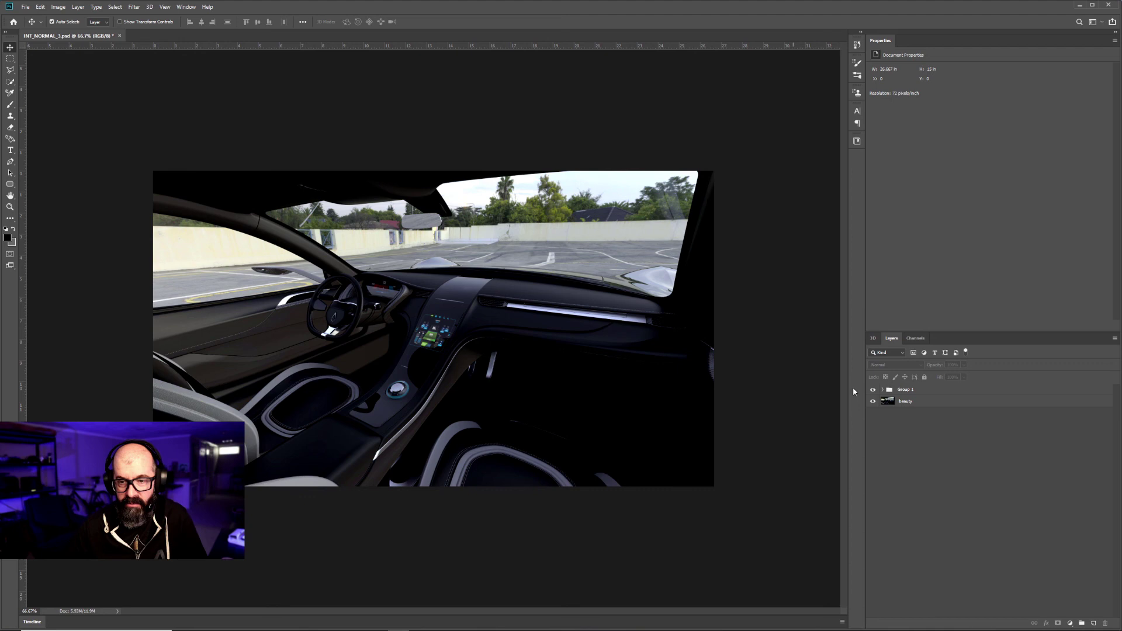
Duplicate Group 1 as 'Group 2' above the original
click(915, 392)
right_click(914, 394)
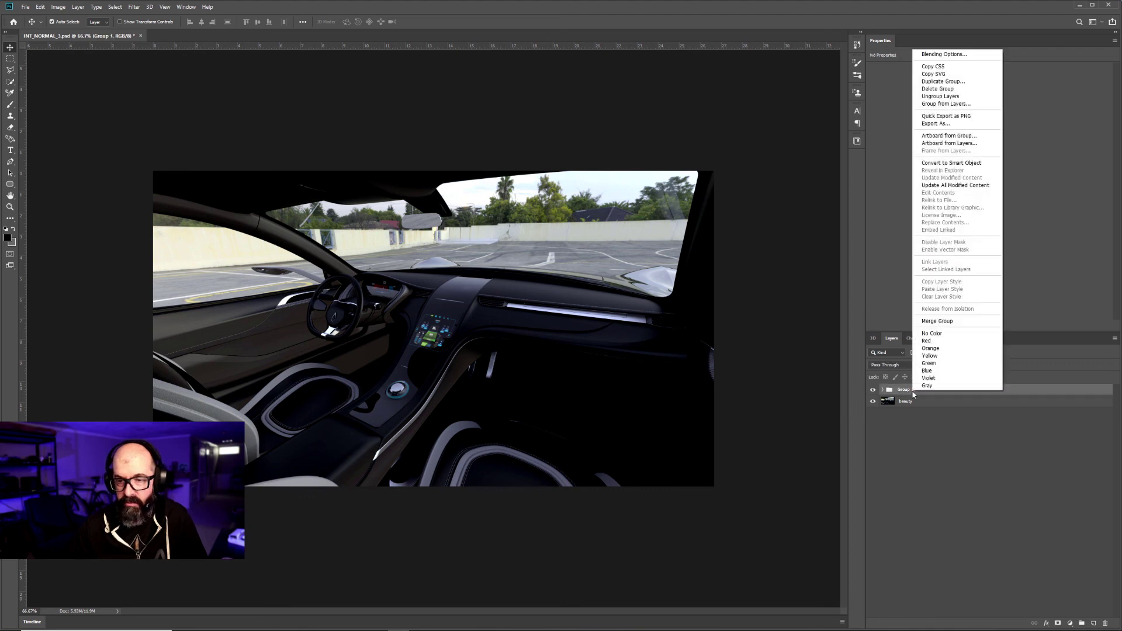
click(933, 82)
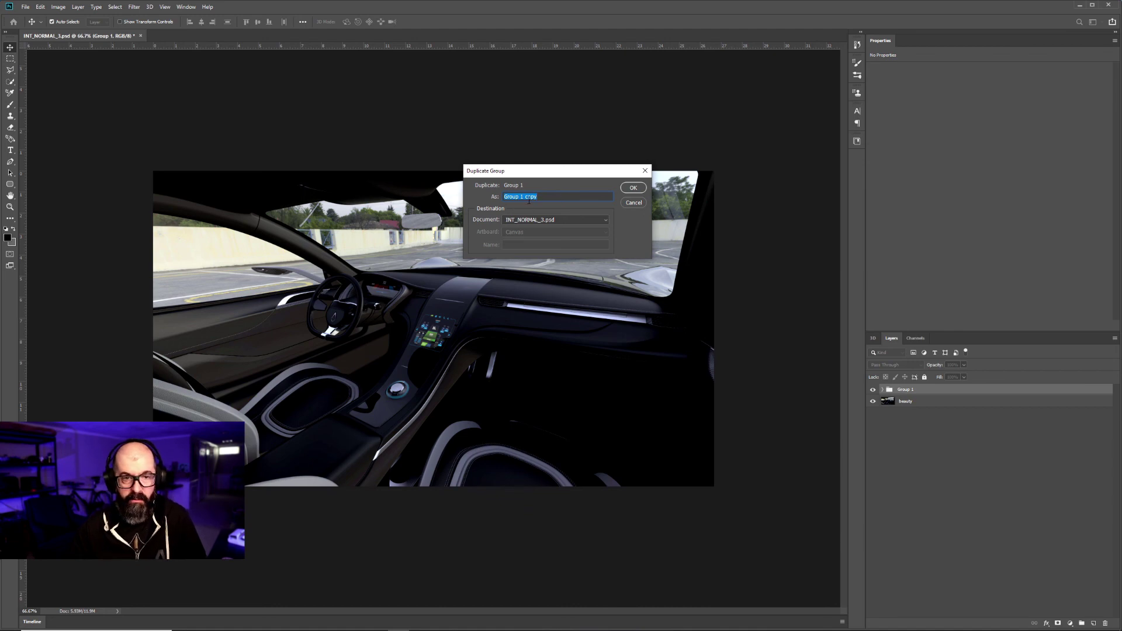
drag(519, 197, 591, 200)
text(2)
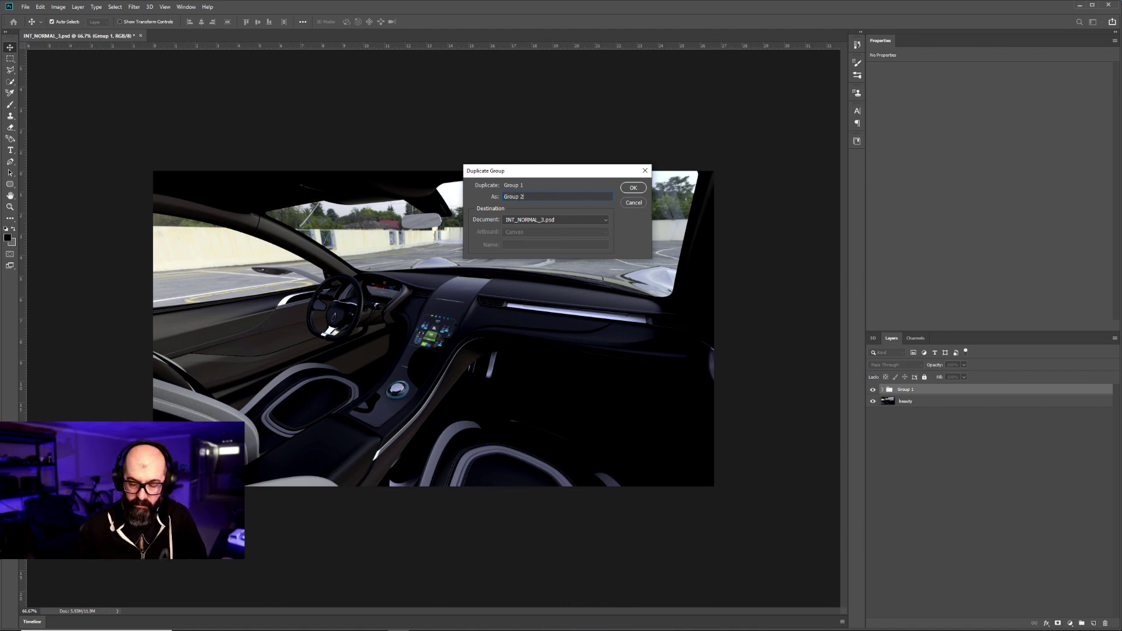
key(Return)
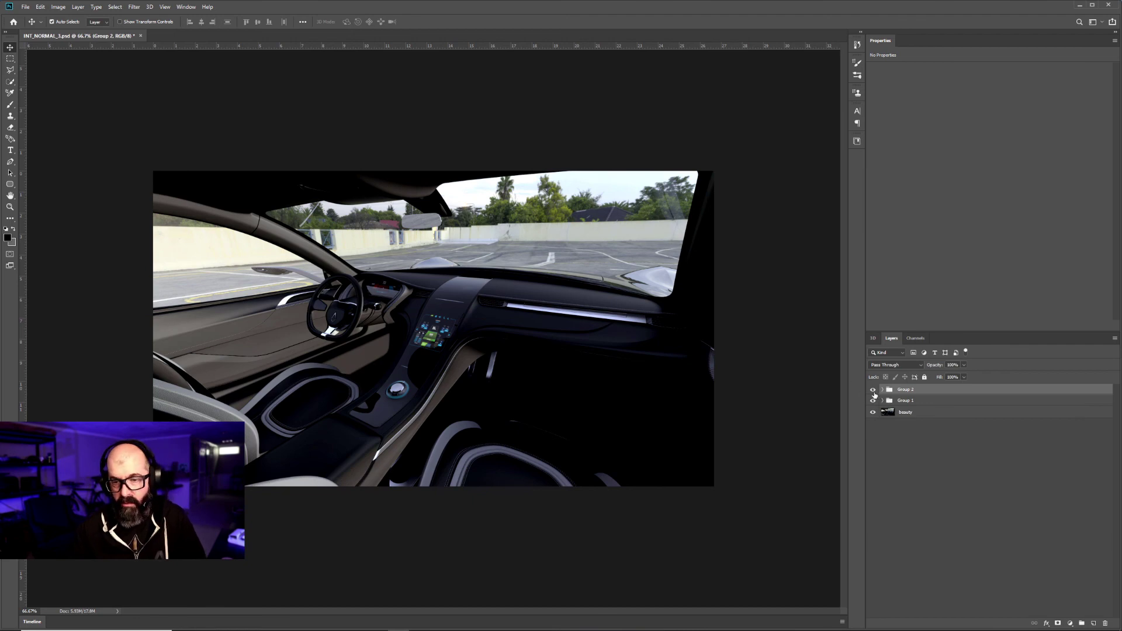
In Group 2, shift Hue/Saturation 1's hue to −15, raise Channel Mixer green, then push hue to +60
click(883, 390)
click(948, 428)
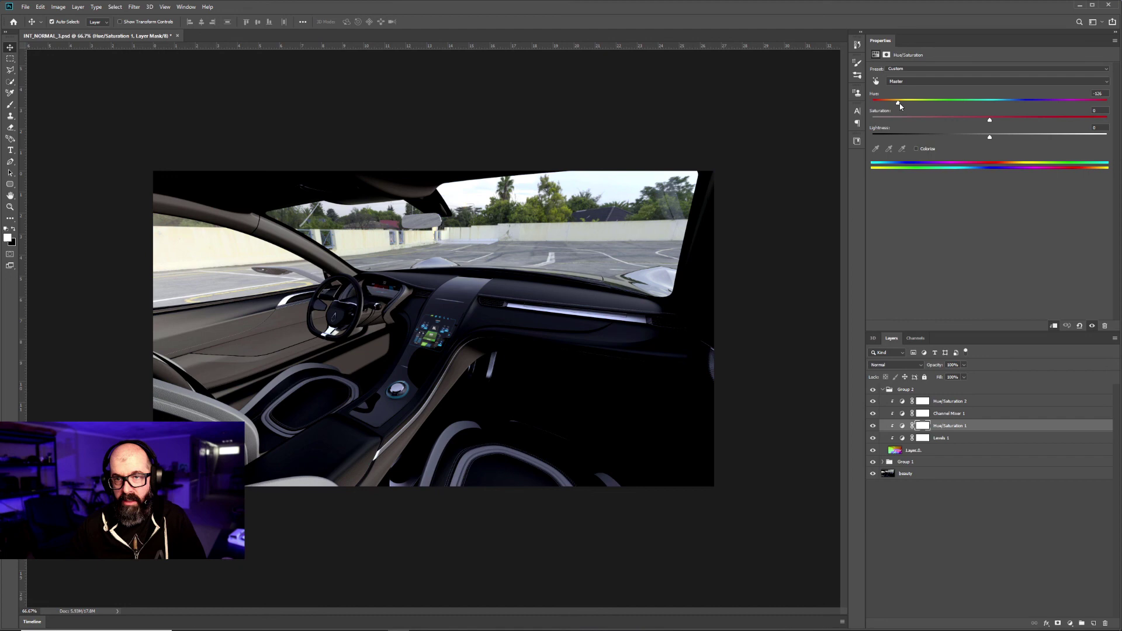
drag(900, 104, 1030, 105)
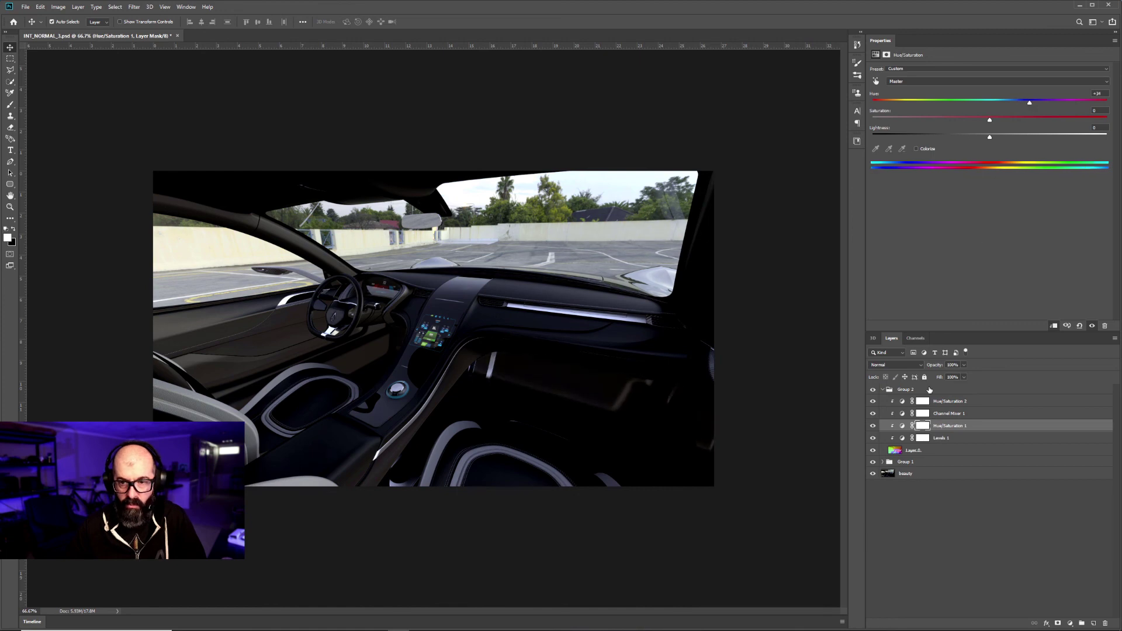
click(947, 414)
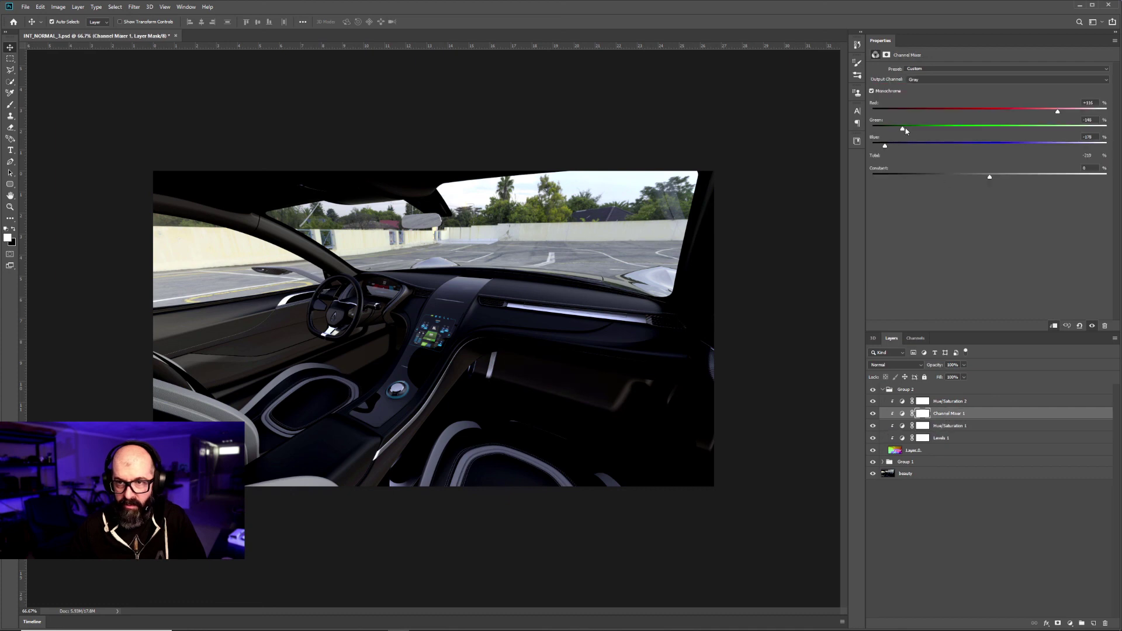
drag(906, 131, 933, 130)
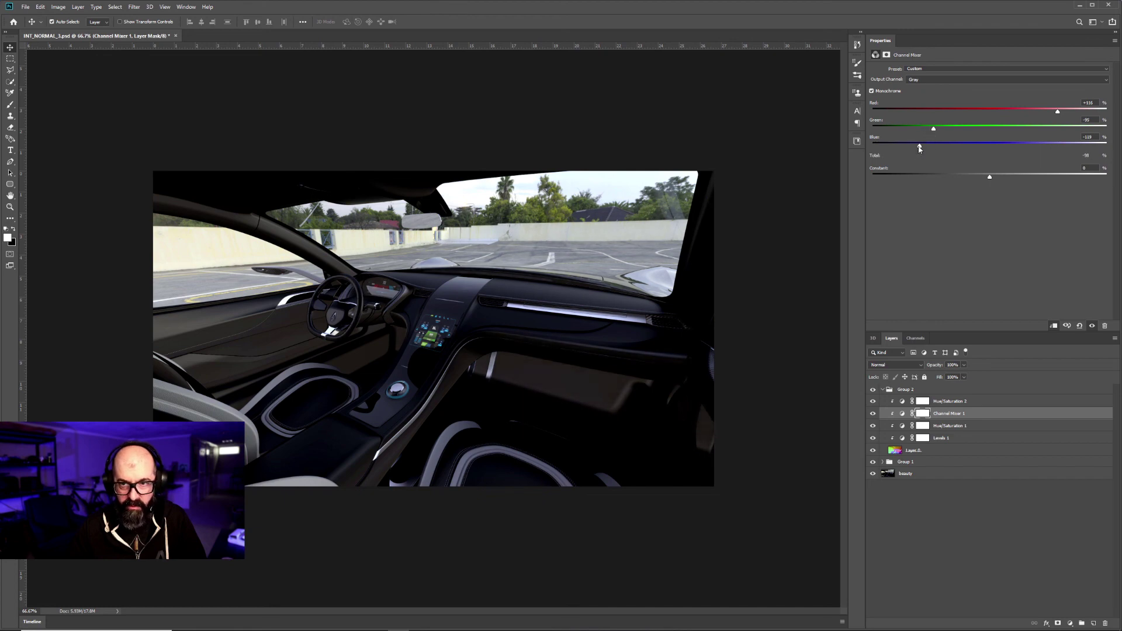
click(945, 426)
mouse_move(1029, 103)
mouse_down()
mouse_move(1075, 104)
mouse_move(1050, 105)
mouse_up()
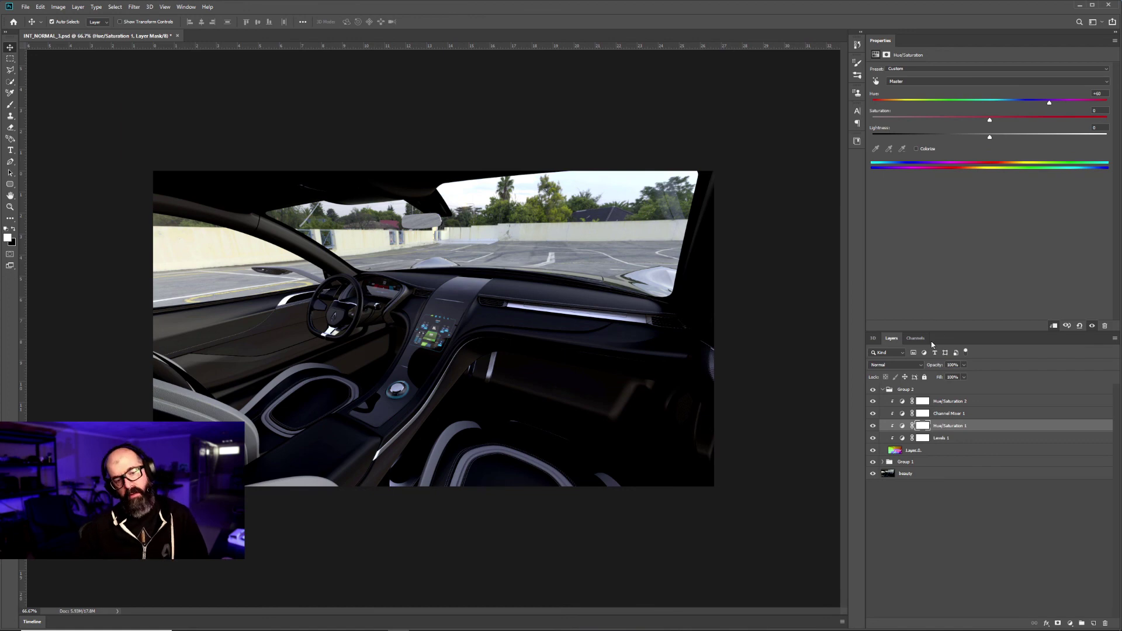
Tint Group 2's light blue (hue 236), set its light layer to 45% opacity, ease hue to +46
click(950, 403)
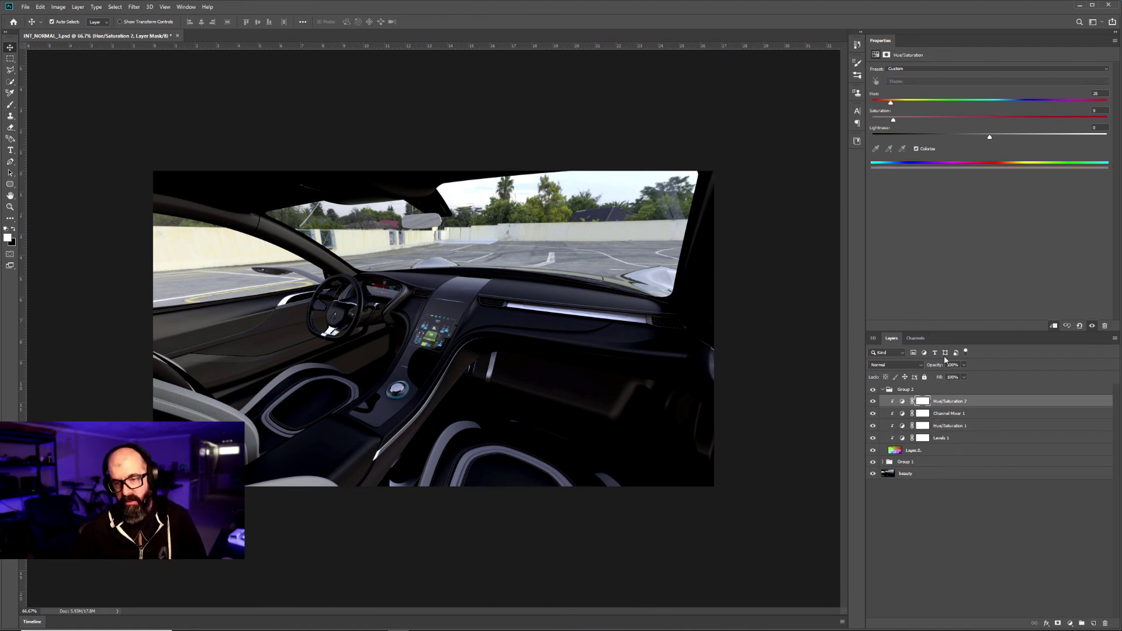
drag(891, 107, 1022, 110)
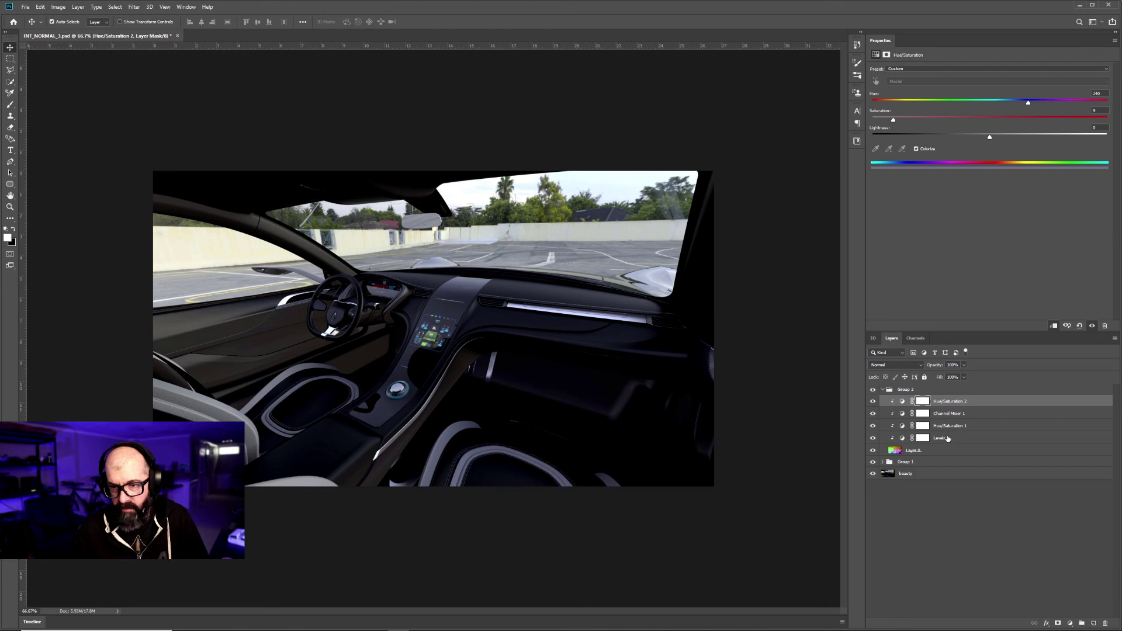
click(921, 454)
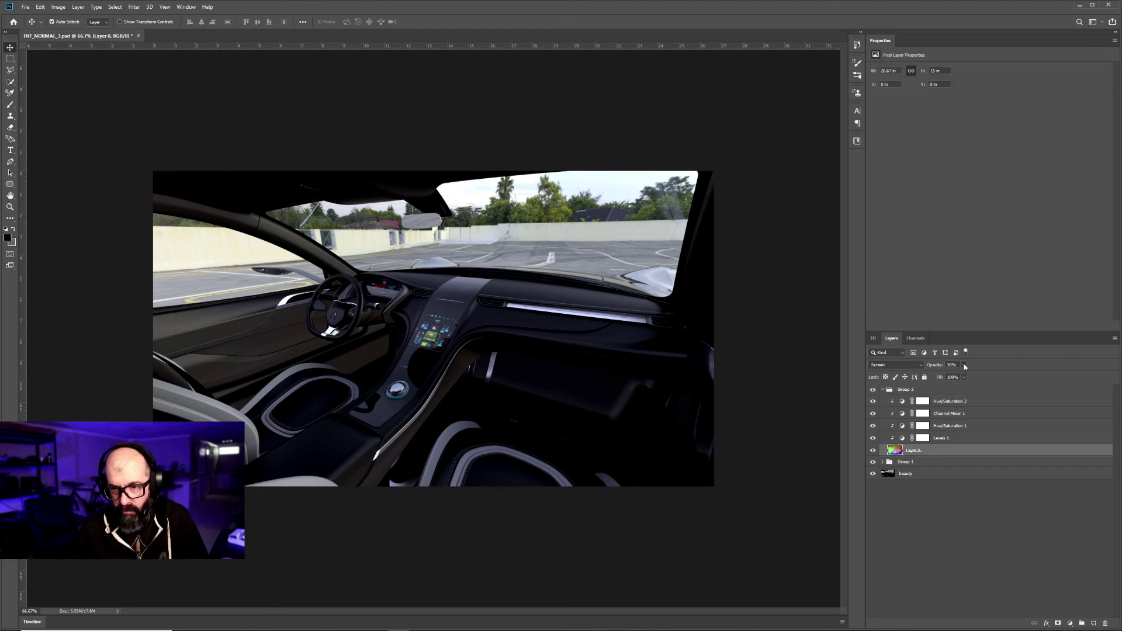
click(963, 377)
drag(964, 377, 970, 376)
click(957, 427)
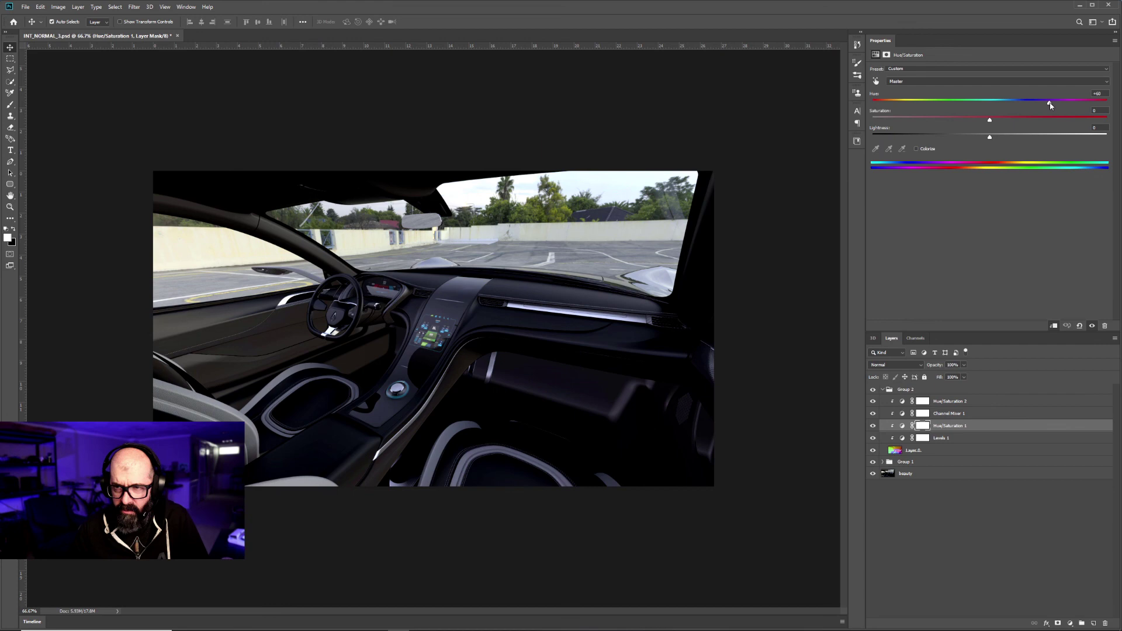
drag(1050, 104, 1052, 111)
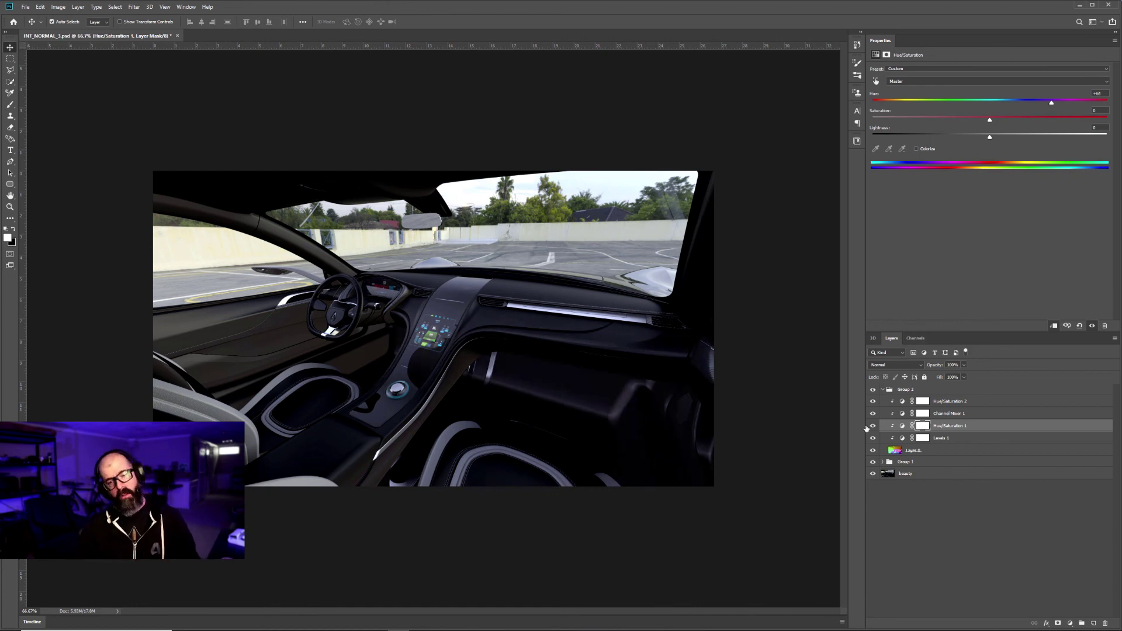
Collapse Group 2 and nest Group 1 and Group 2 into a new Group 3
click(880, 391)
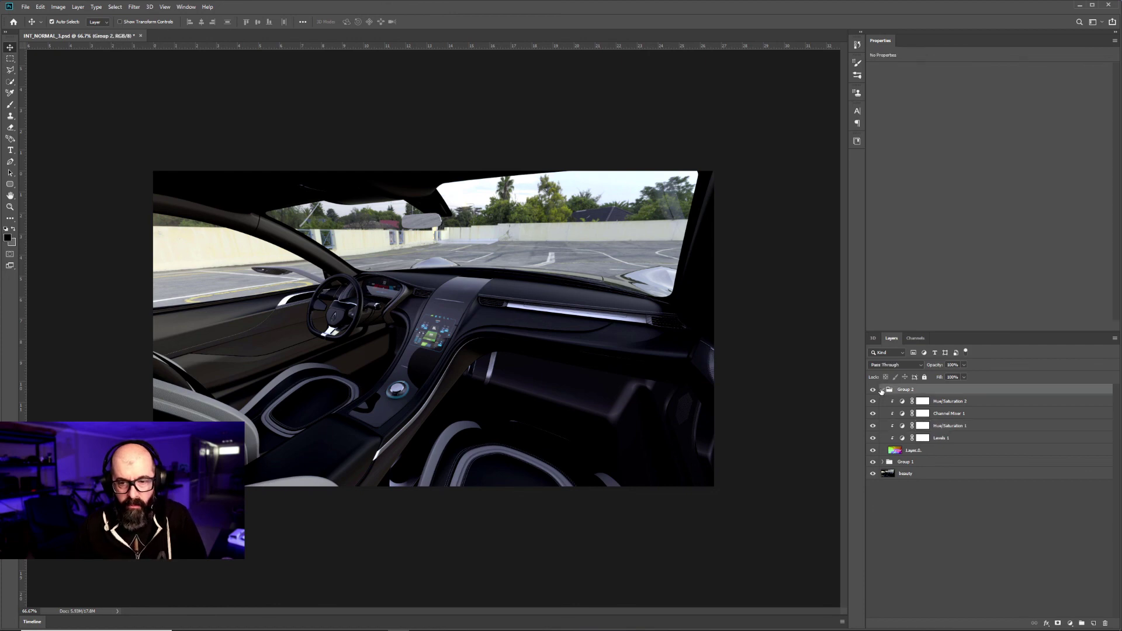
click(883, 391)
click(905, 401)
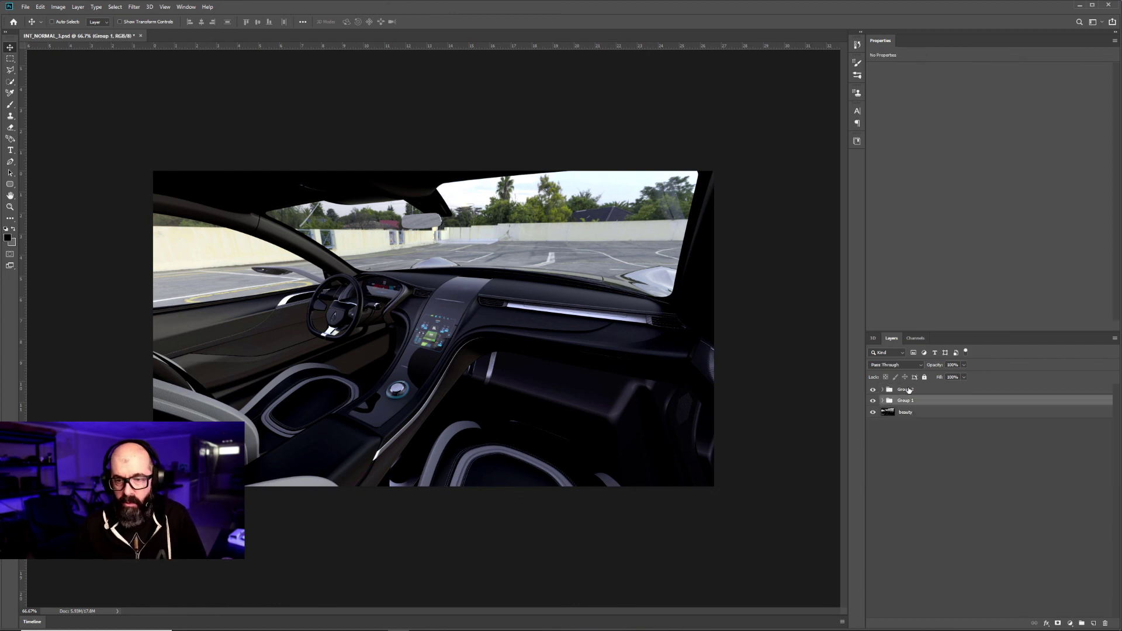
shift+click(909, 391)
click(1082, 623)
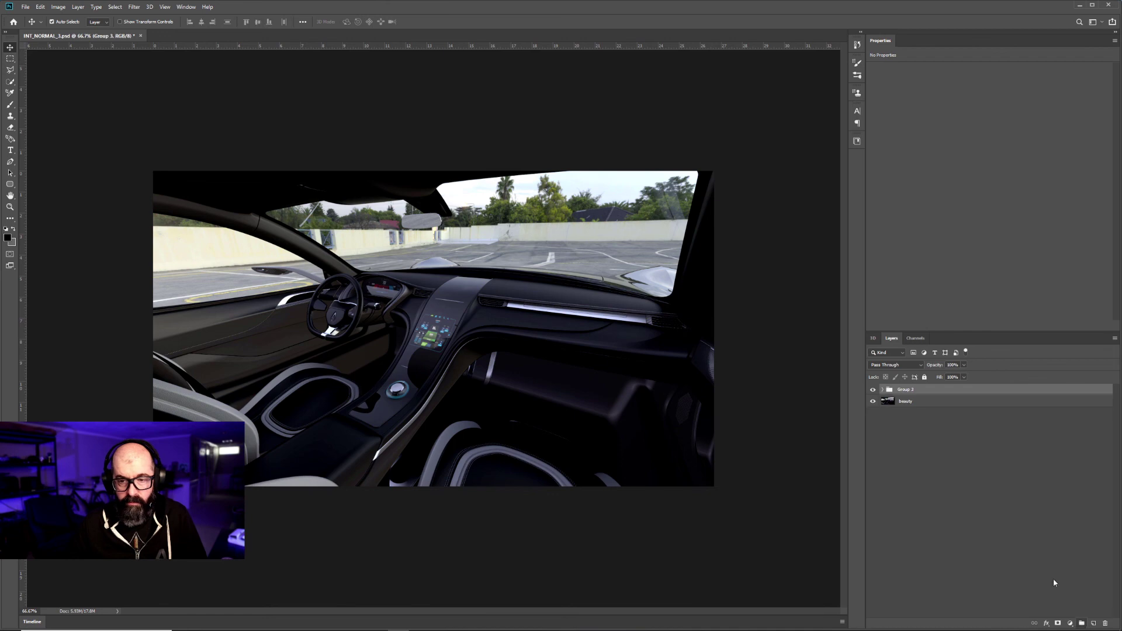
Toggle Group 3 off and on to compare the render, then expand it
click(873, 390)
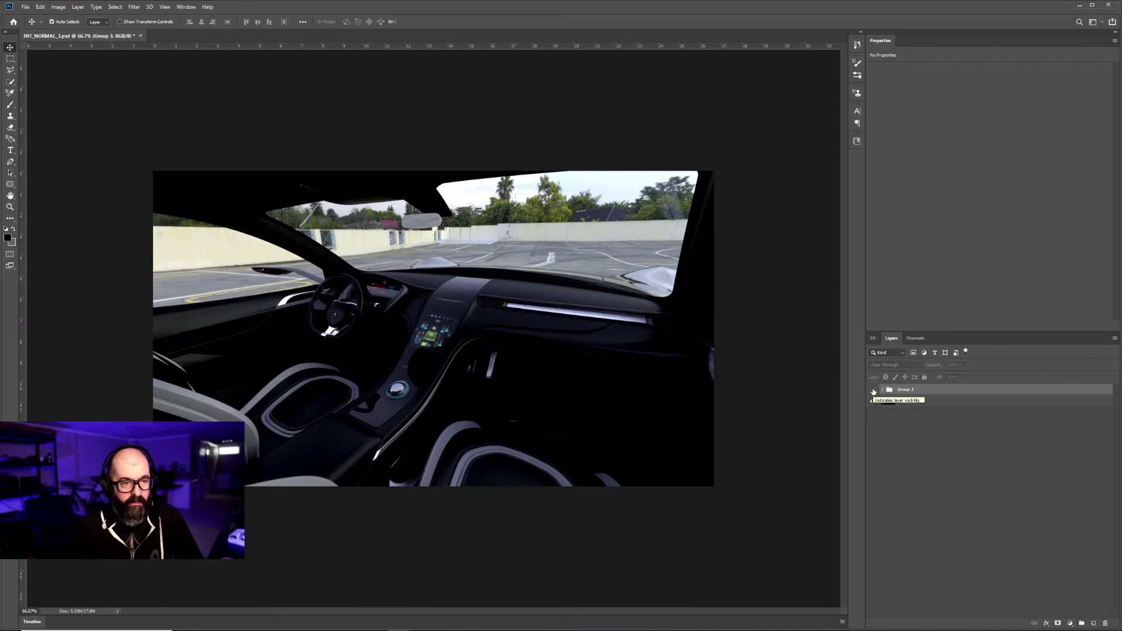
click(873, 390)
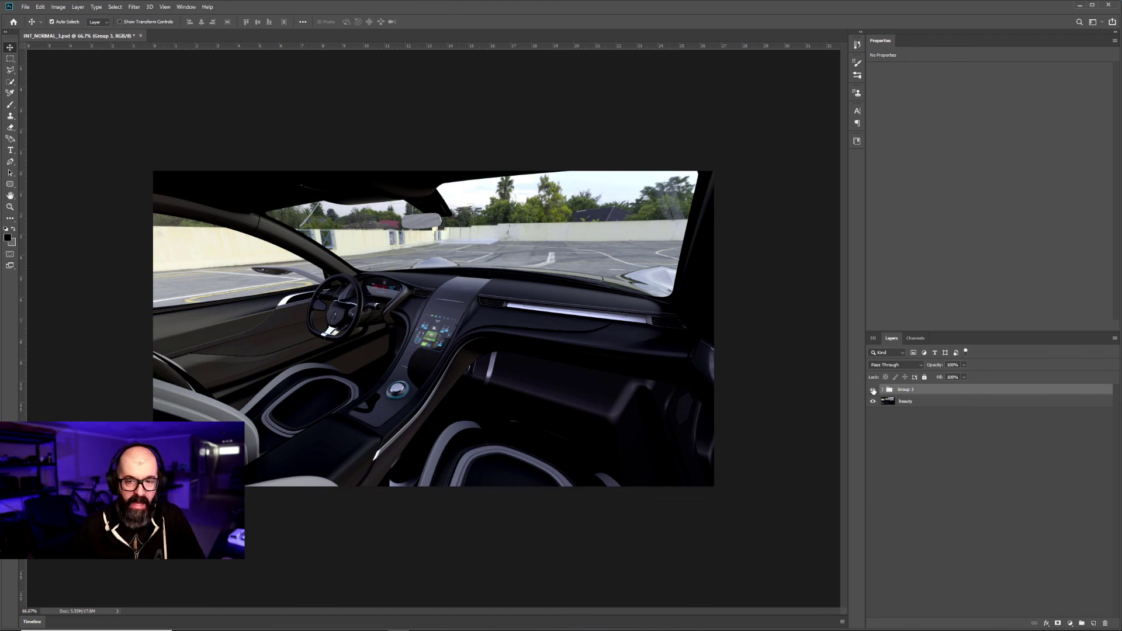
click(873, 391)
click(873, 390)
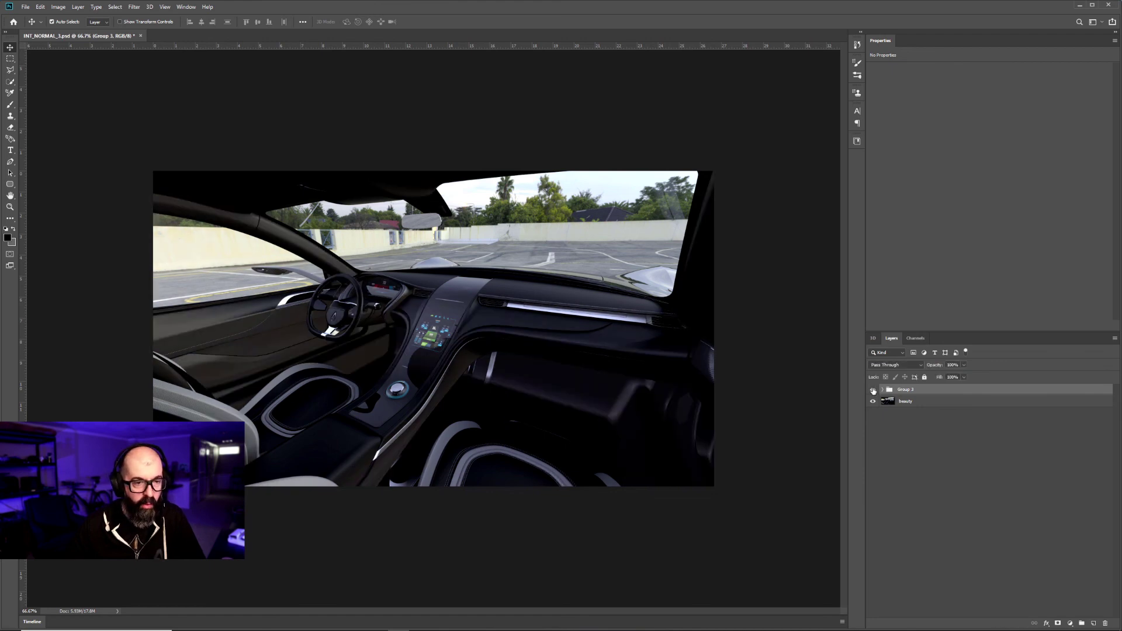
click(873, 390)
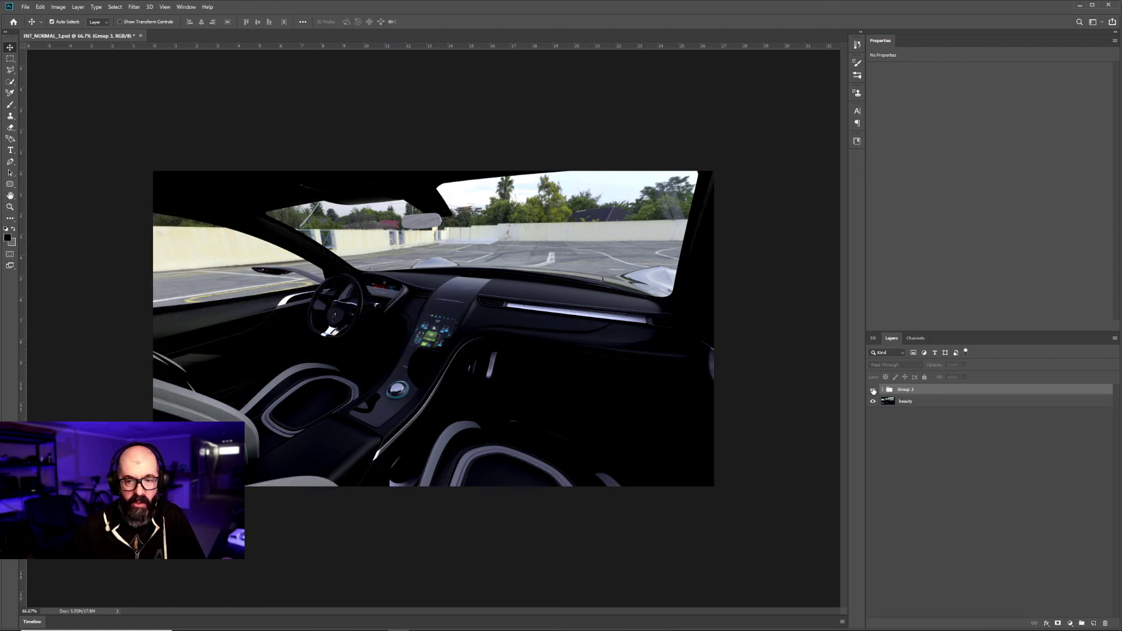
click(873, 390)
click(882, 390)
click(914, 412)
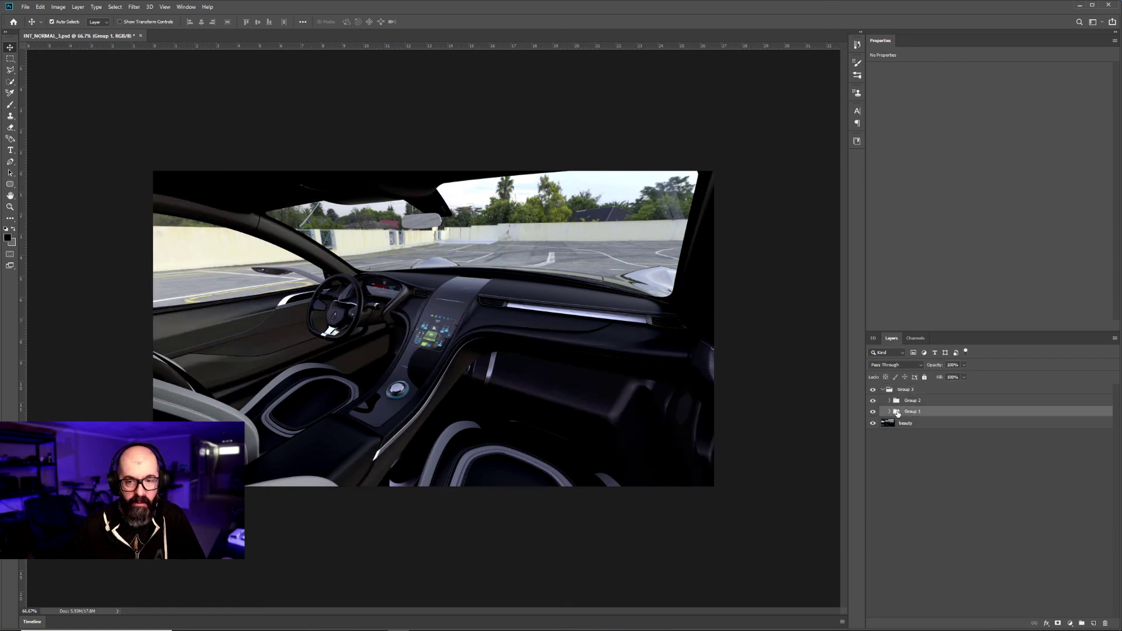
Lower Group 1's Screen light layer opacity to about 33%
click(889, 411)
click(942, 462)
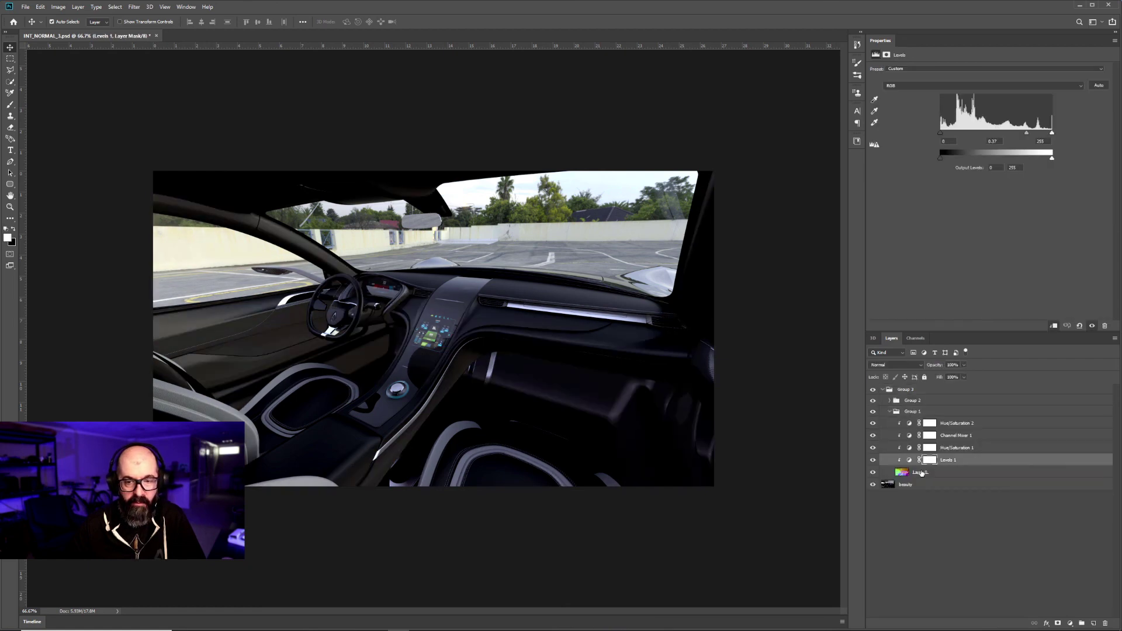
click(938, 471)
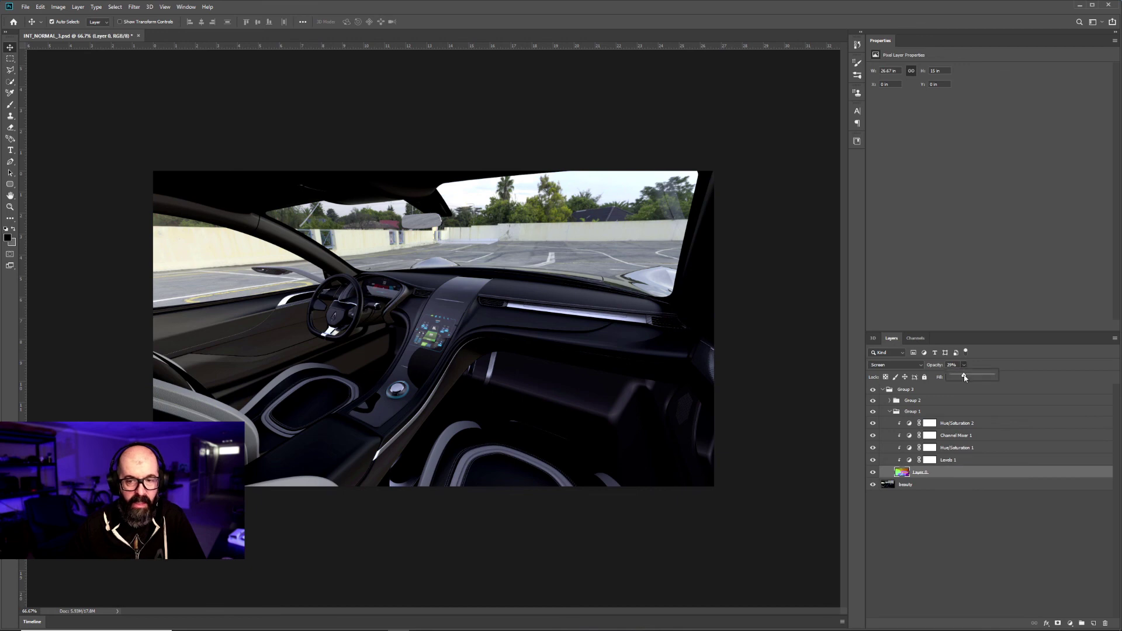
mouse_move(964, 377)
mouse_down()
mouse_move(940, 380)
mouse_move(983, 379)
mouse_move(962, 380)
mouse_up()
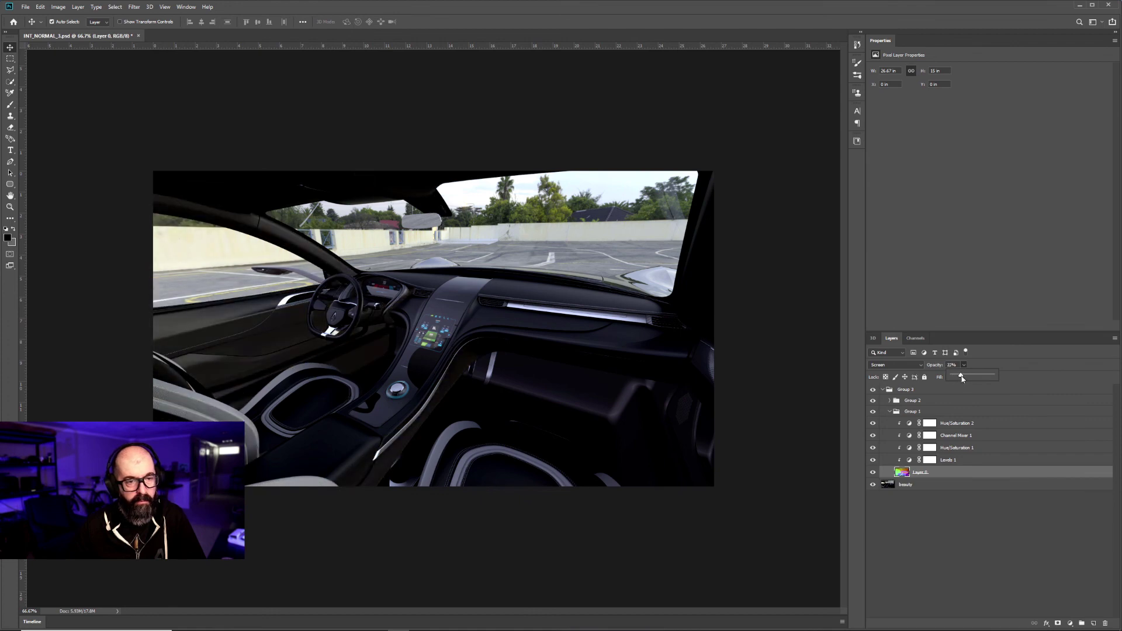